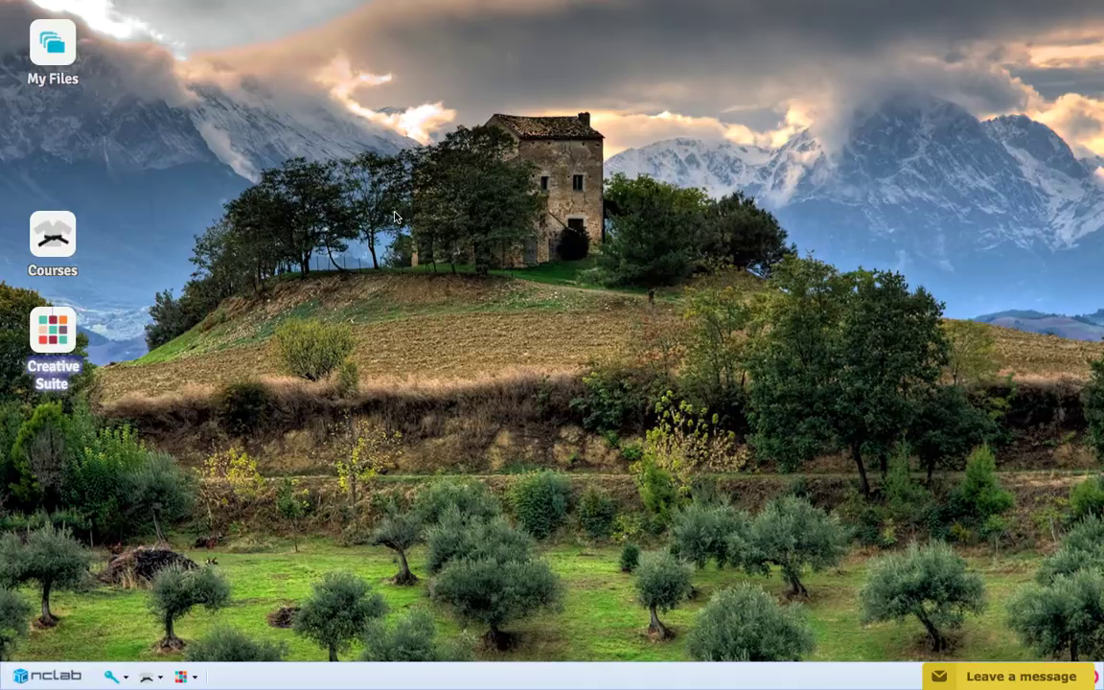
- Launch PLaSM from the Creative Suite's 3D Modeling tools to open the untitled demo
left_click(63, 330)
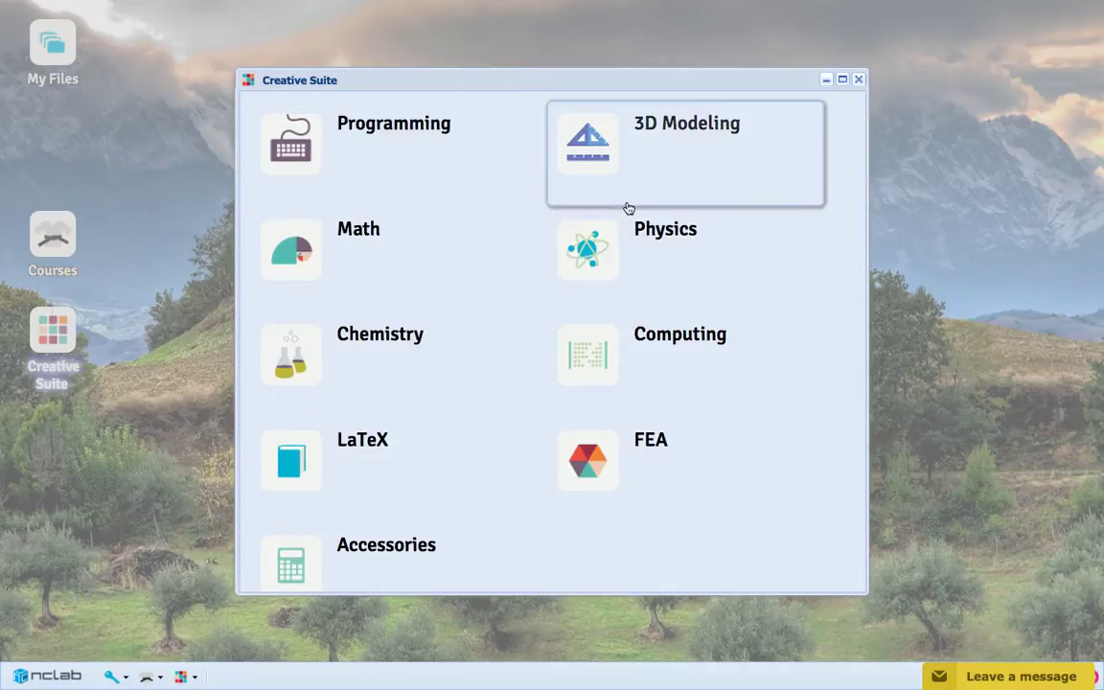
left_click(628, 167)
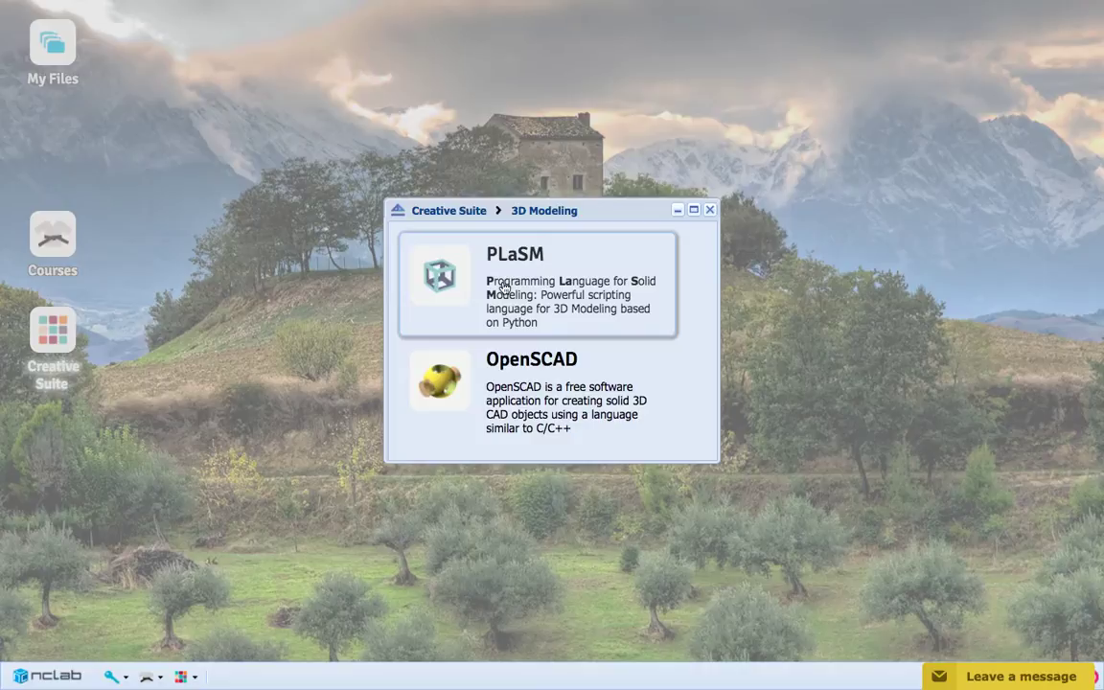
left_click(503, 286)
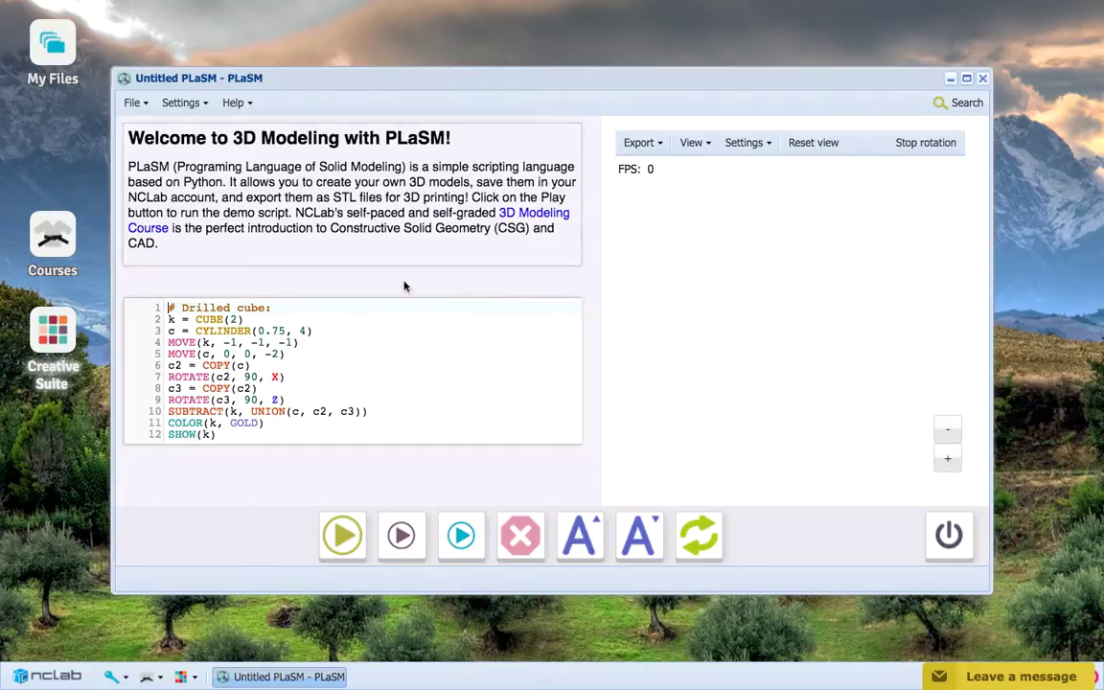
- Run the drilled-cube demo and tilt the view to show the cube's top
left_click(340, 534)
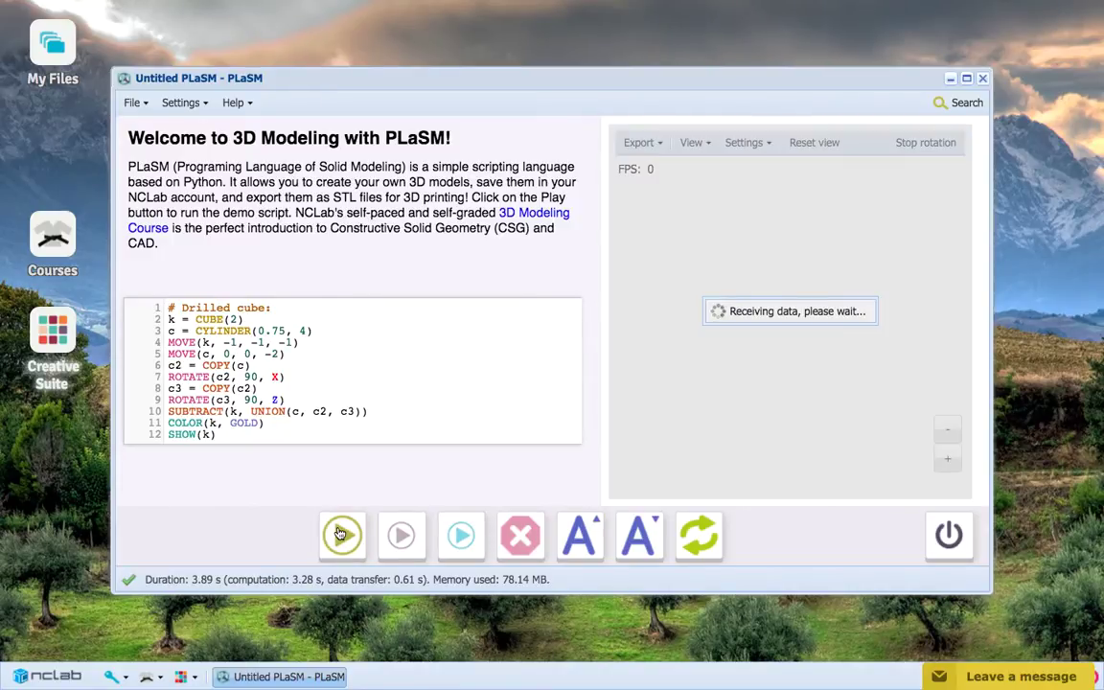
left_click_drag(752, 303, 759, 421)
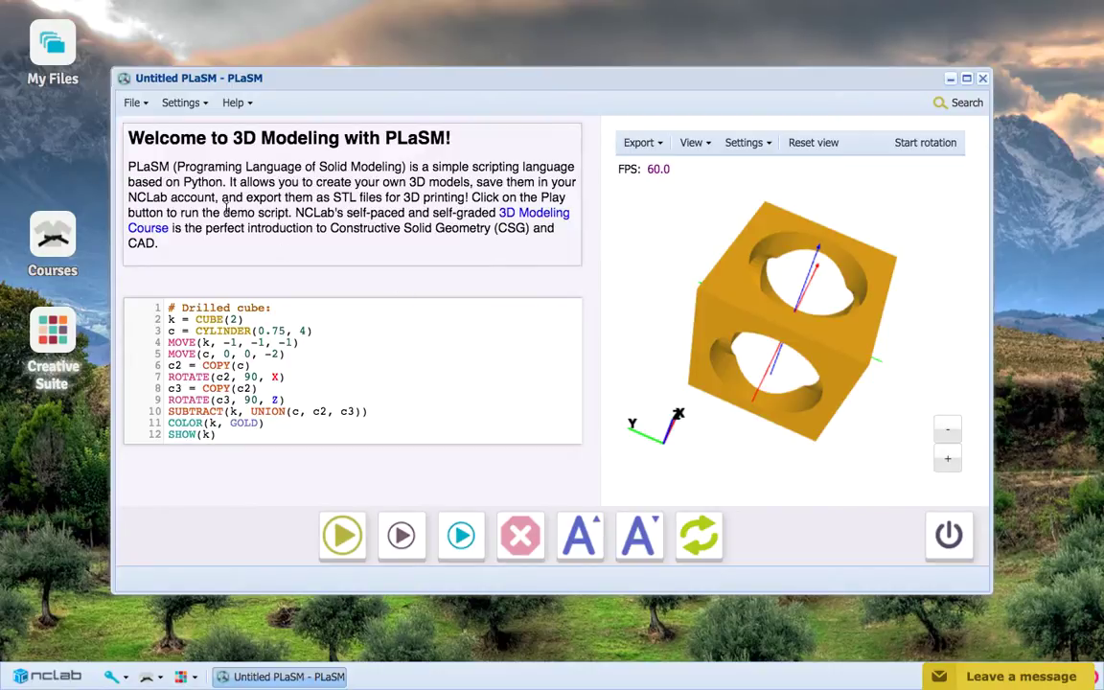
- Save the script to the NCLab account under the default name 'Untitled PLaSM'
left_click(139, 111)
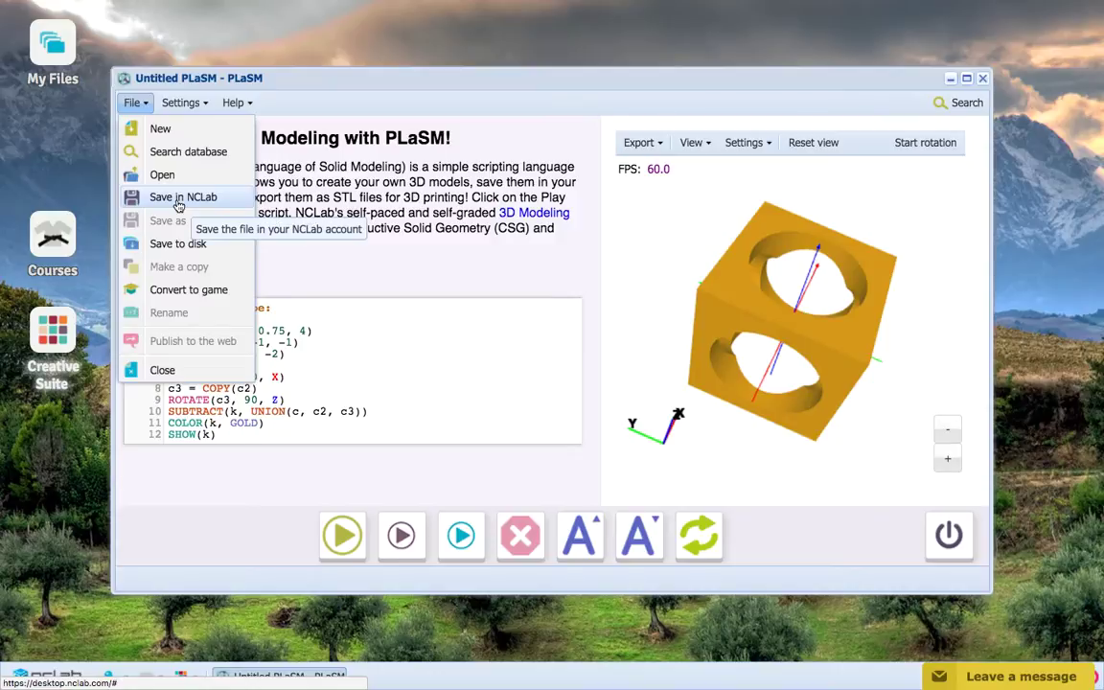
left_click(178, 200)
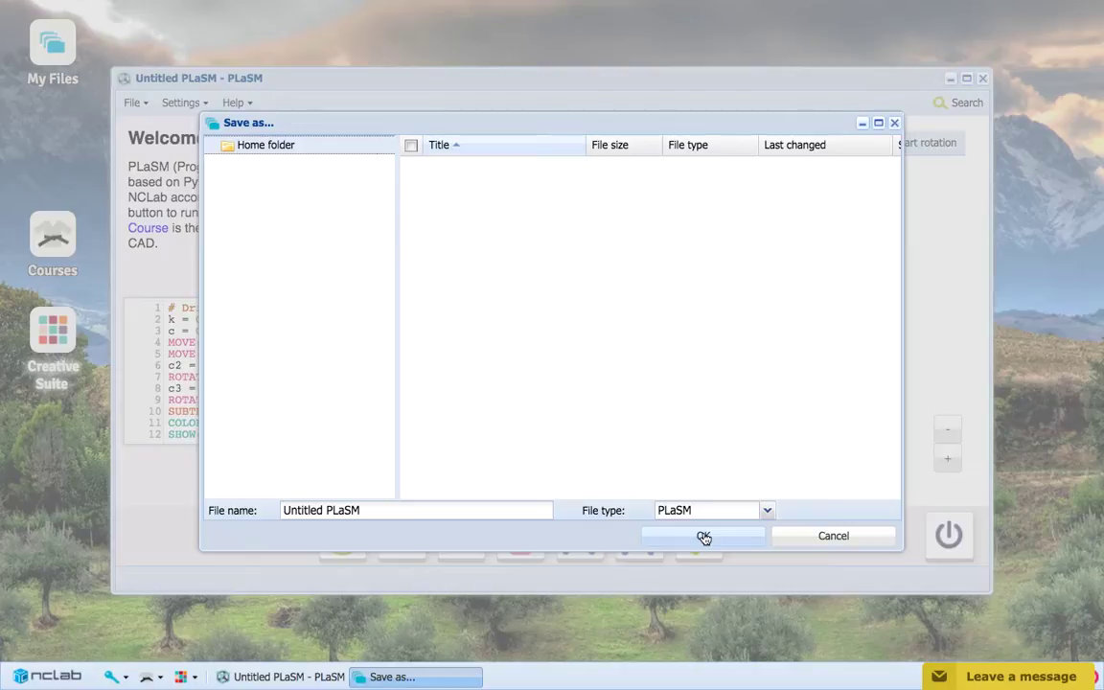
left_click(703, 538)
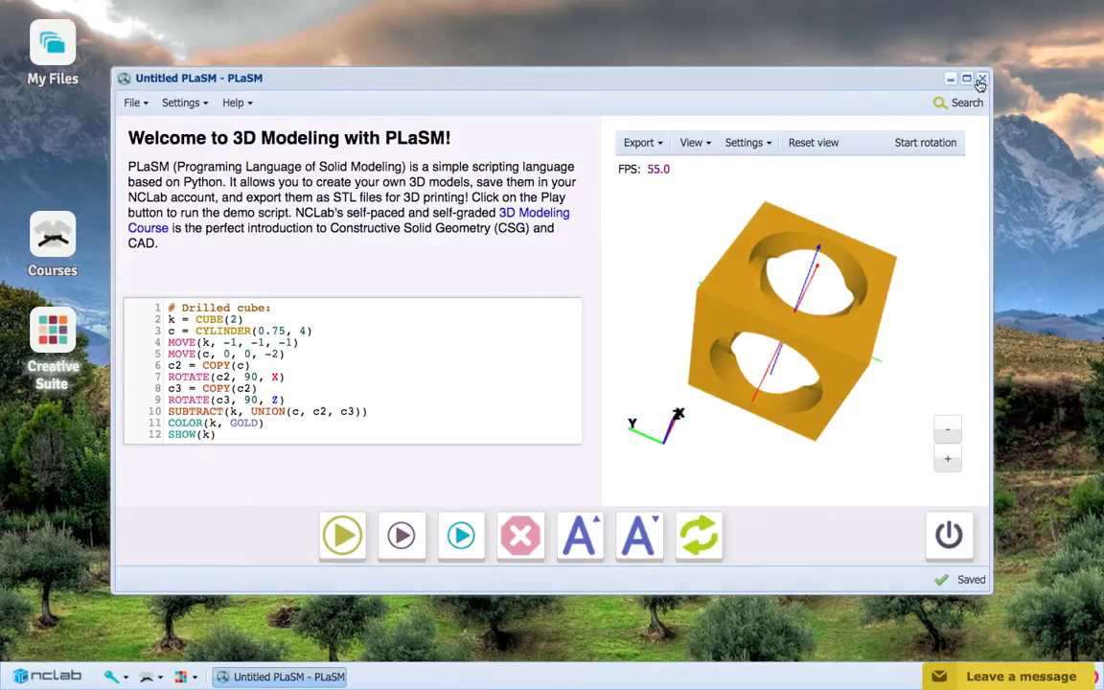
- Close PLaSM, reopen 'Untitled PLaSM' from My Files, then close the file list
left_click(981, 80)
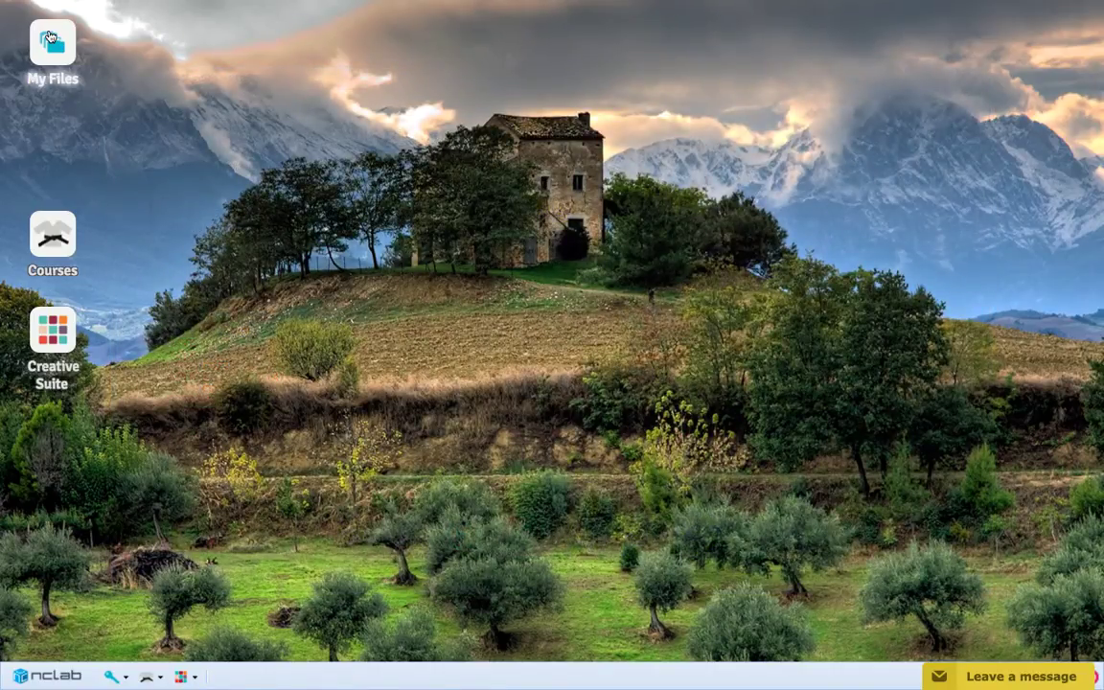
left_click(50, 37)
double_click(439, 147)
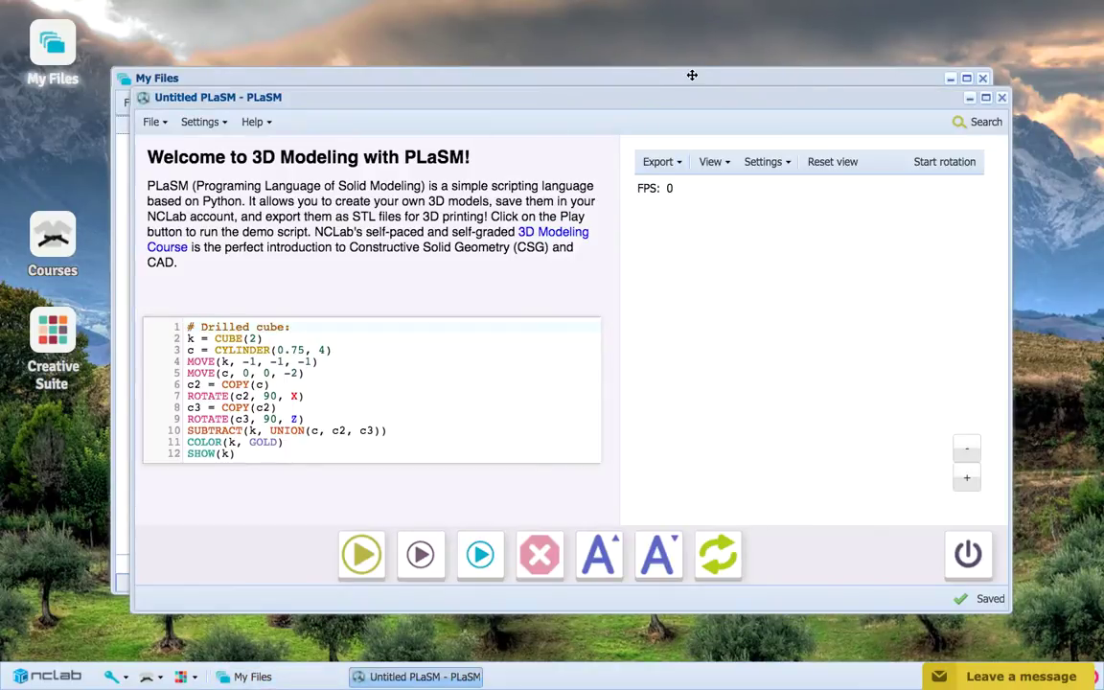
left_click(691, 76)
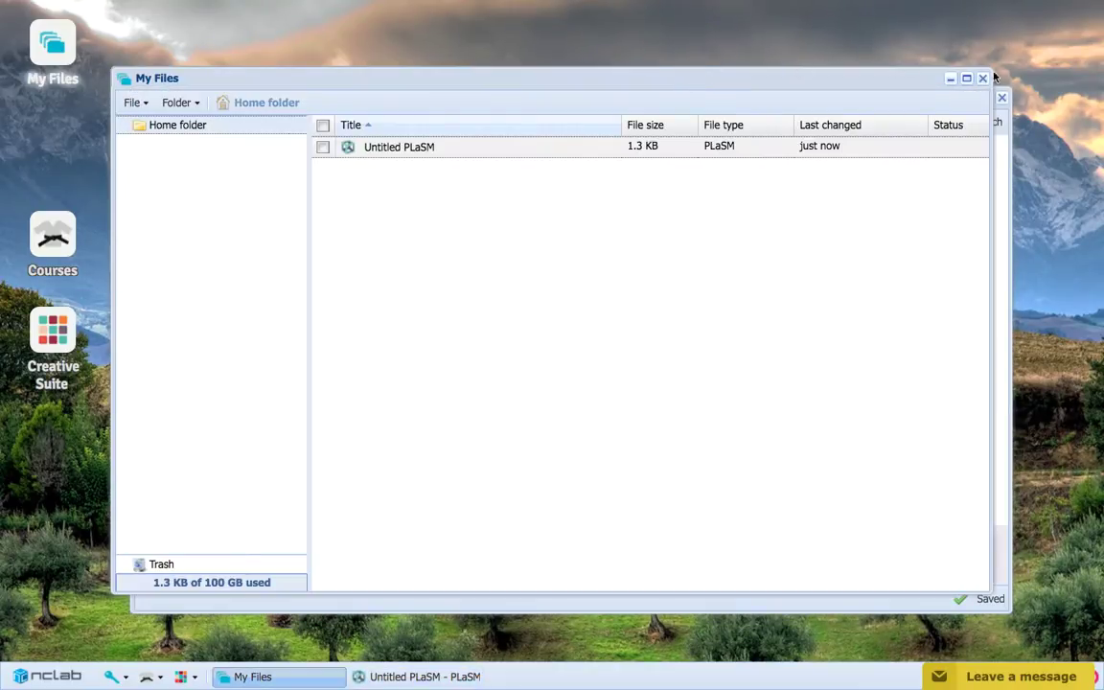
left_click(983, 77)
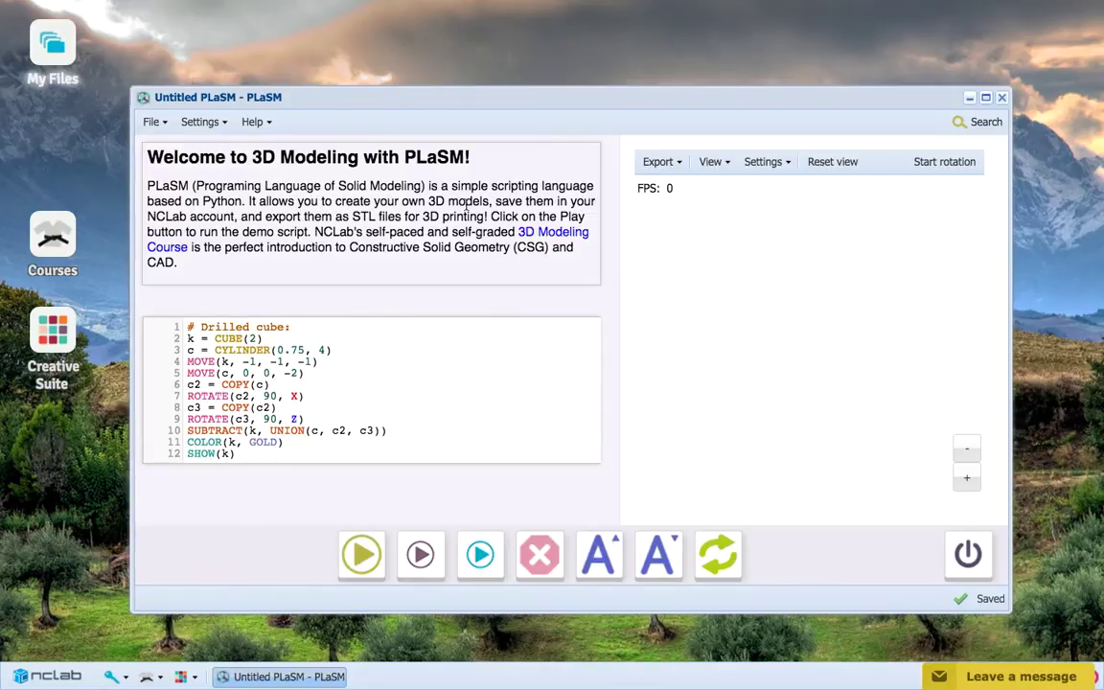
- Rerun the reopened script and choose Save STL to disk from the Export menu
left_click(369, 551)
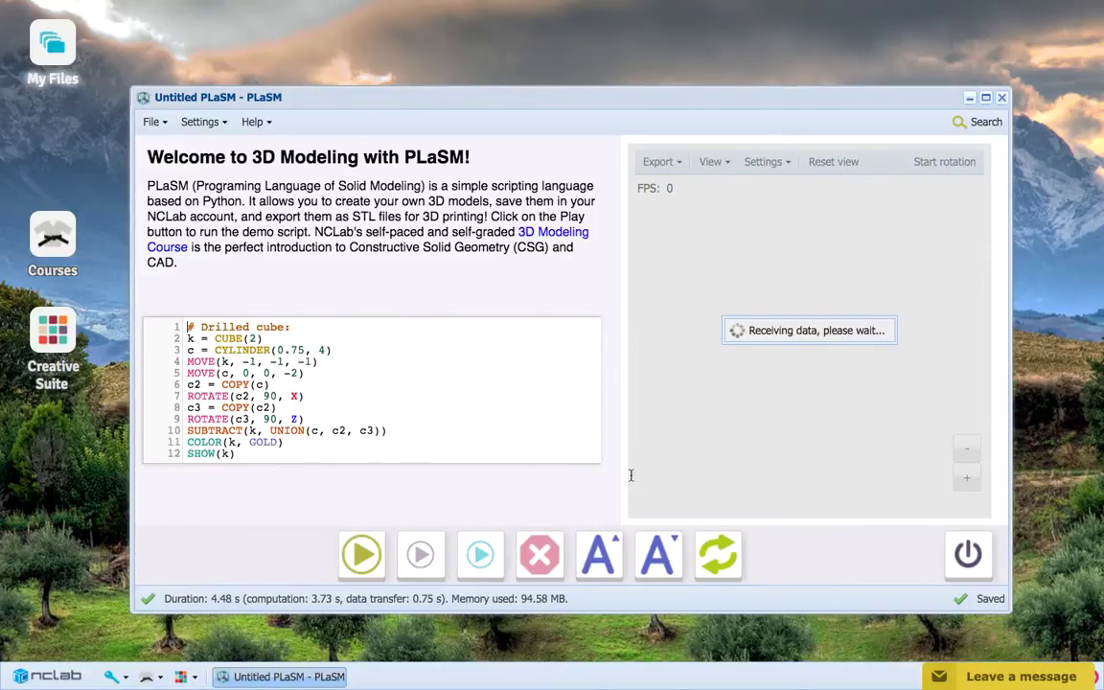
left_click(674, 164)
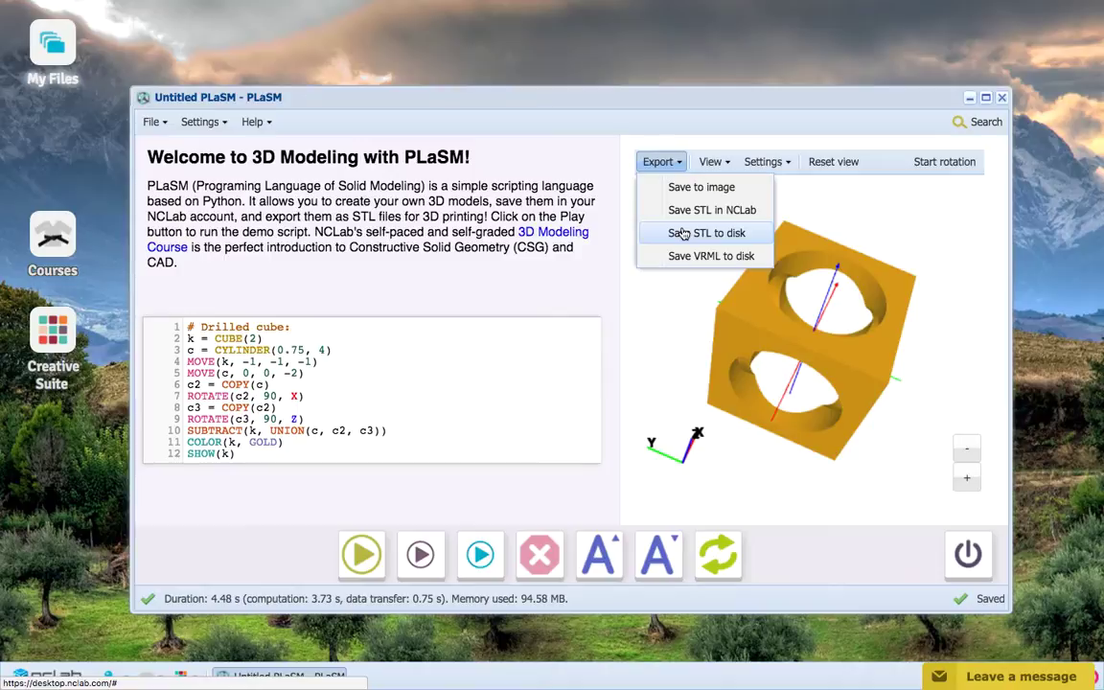
left_click(682, 234)
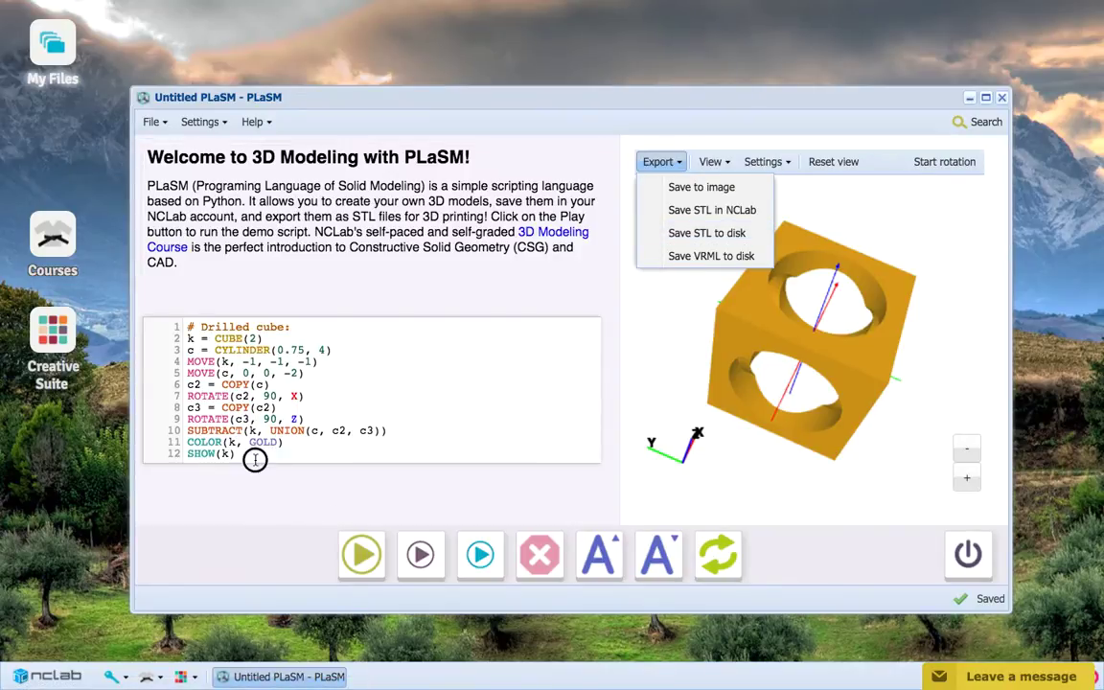
- Delete the entire demo script and drag the window corner to enlarge PLaSM
left_click_drag(256, 459, 156, 330)
key("Delete")
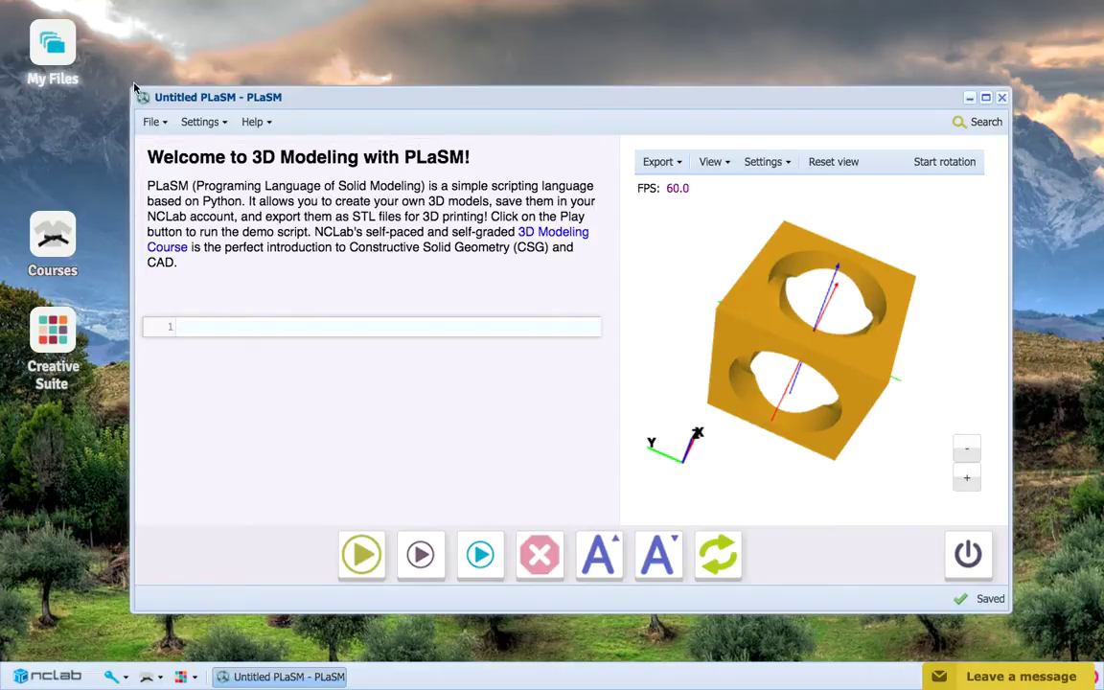
left_click_drag(132, 88, 90, 34)
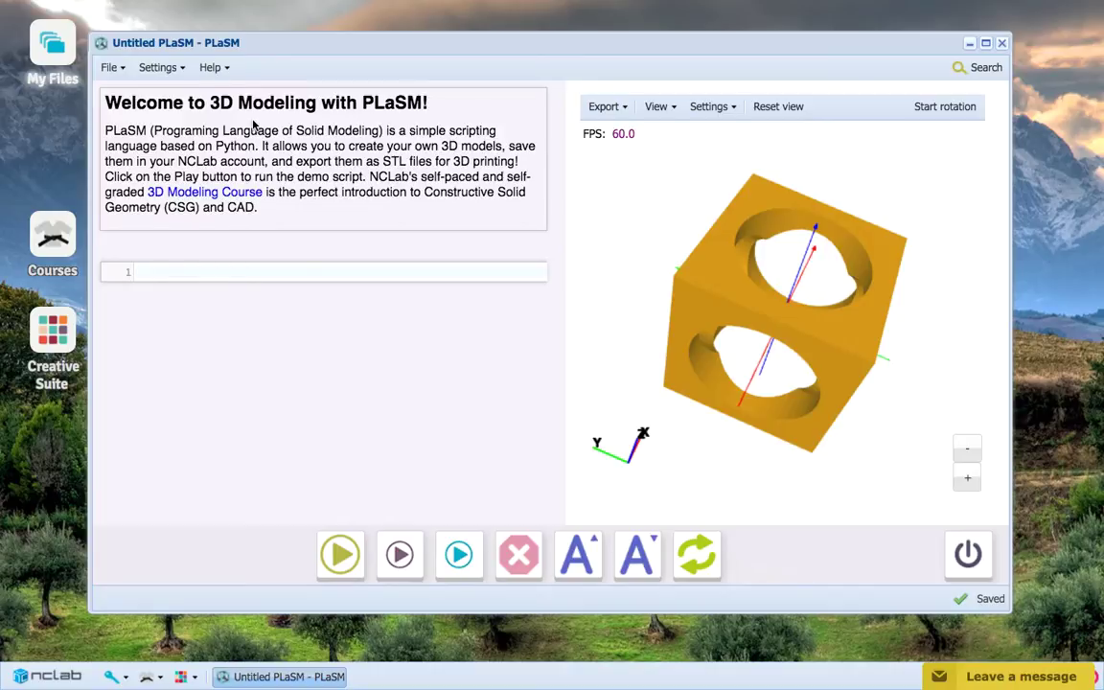
- Write edge = RING(1, 1.2) with SHOW(edge) and run it to render a grey ring
type("edge = RING(1, 1.2")
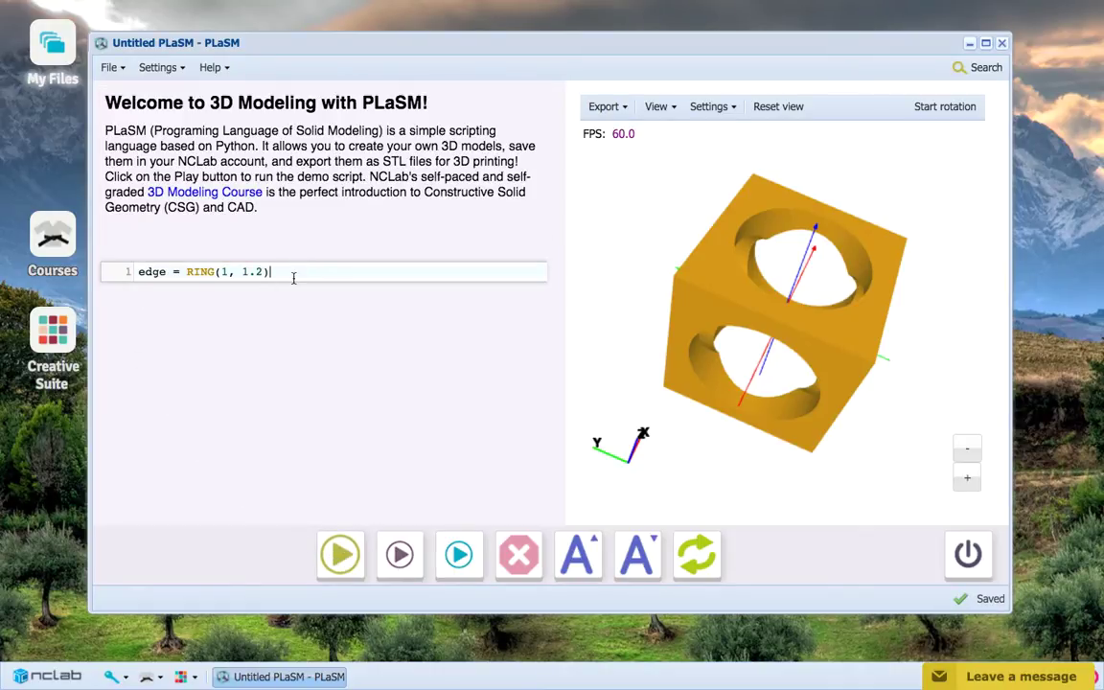
key("Return")
key("Return")
type("SHOW(edge)")
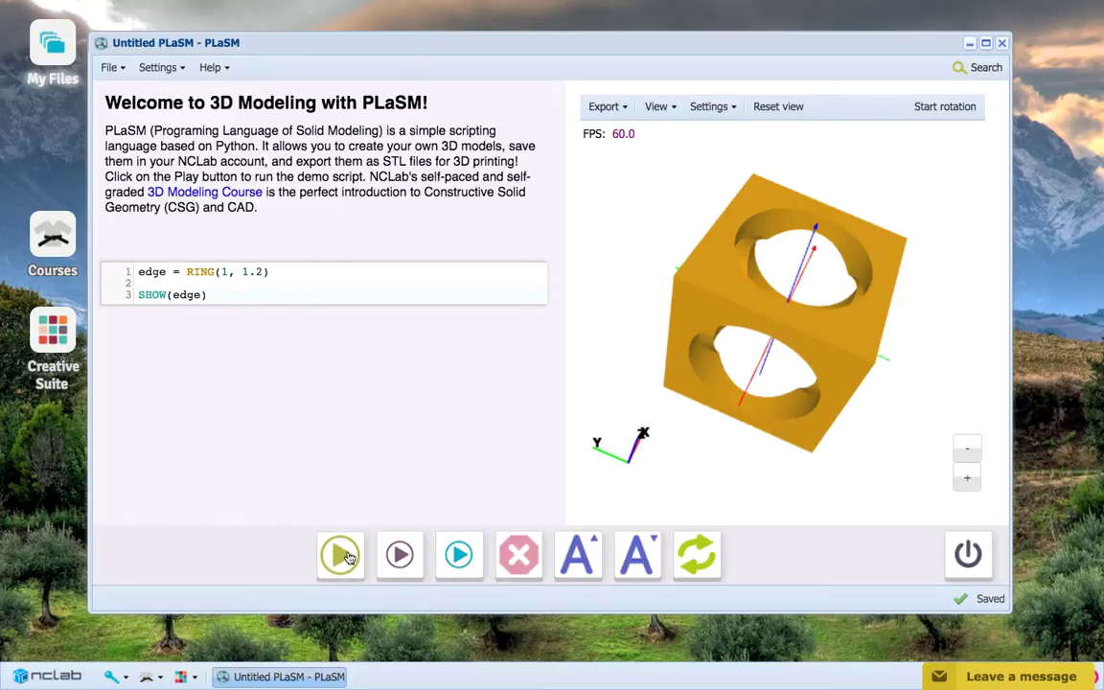
left_click(343, 554)
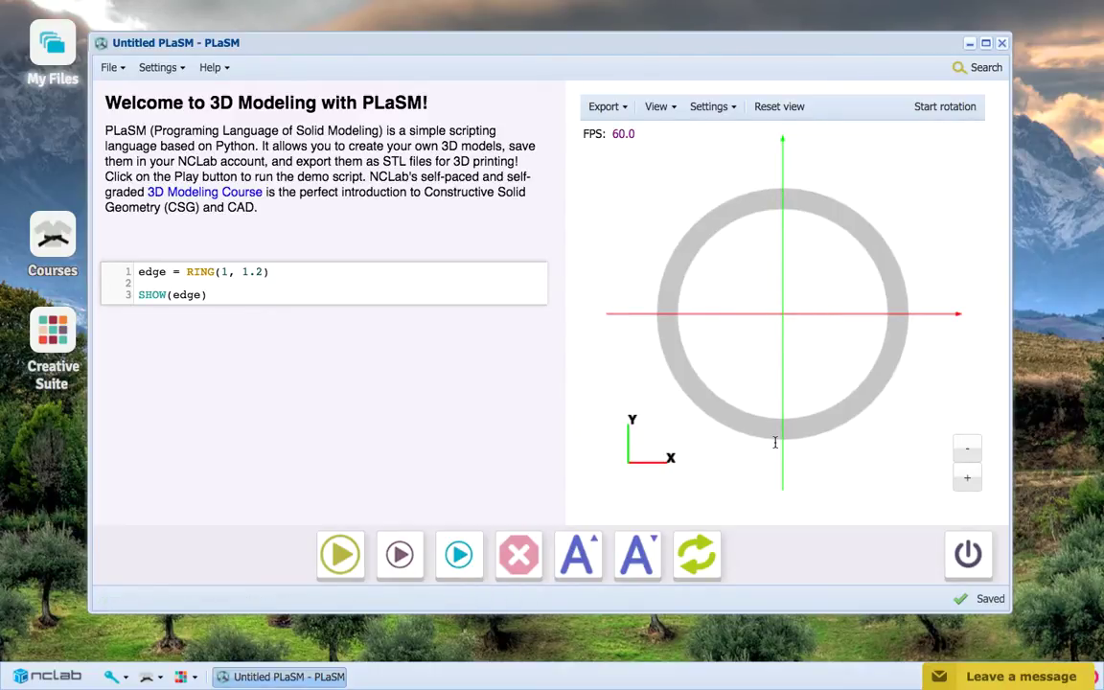
- Start quad1 = QUADRILATERAL below the ring definition with a first POINT() entry
left_click(306, 272)
key("Return")
key("Return")
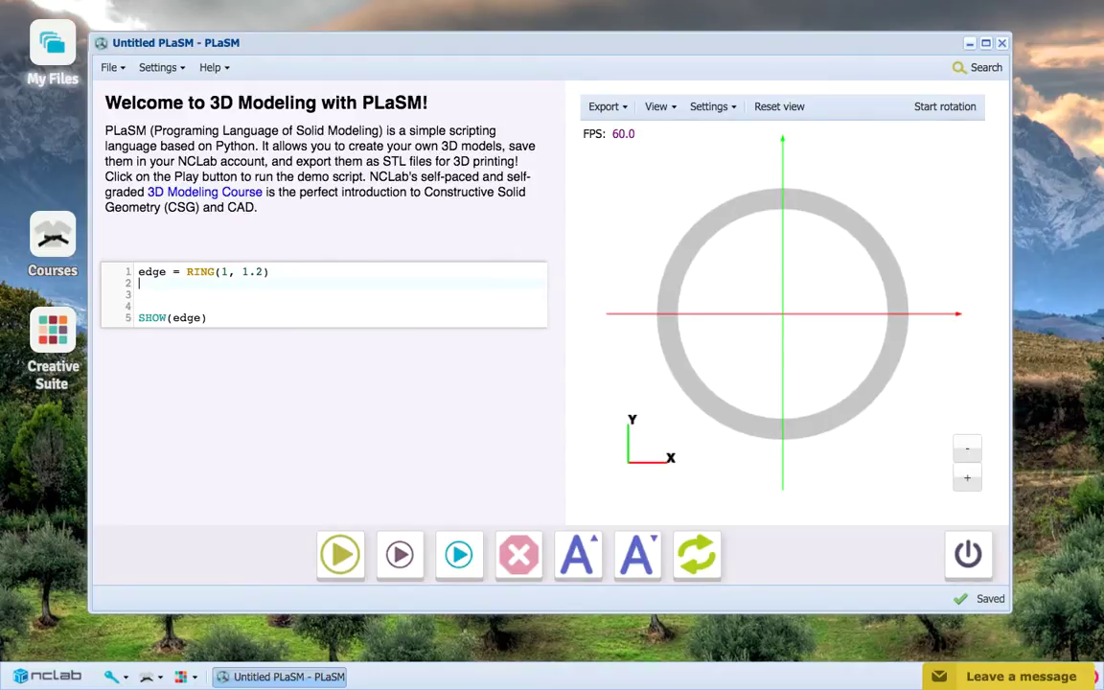
type("quad1 = ")
type("QUADRILATERAL(")
key("Return")
key("Return")
type("0")
key("BackSpace")
type("POINT()")
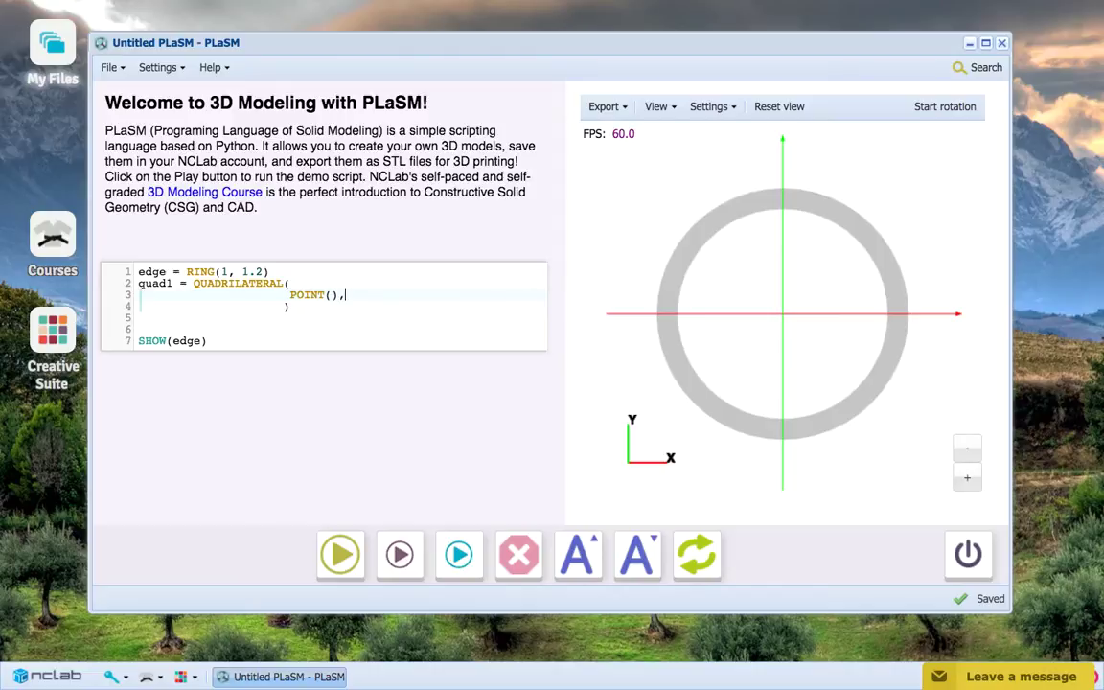
- Duplicate into four POINT entries and fill in the bar corners (±1, ±.1)
left_click_drag(347, 295, 289, 294)
key("ctrl+c")
key("Right")
key("Return")
key("ctrl+v")
key("Return")
key("ctrl+v")
key("Return")
key("ctrl+v")
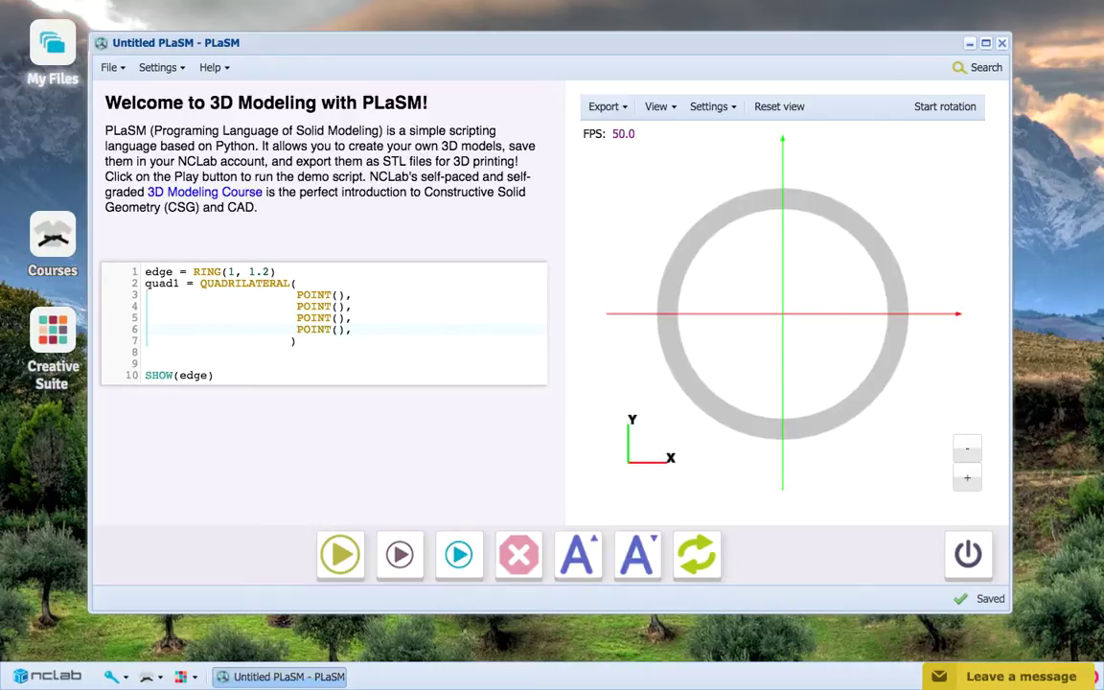
left_click(338, 294)
type("-1,")
type("-.1")
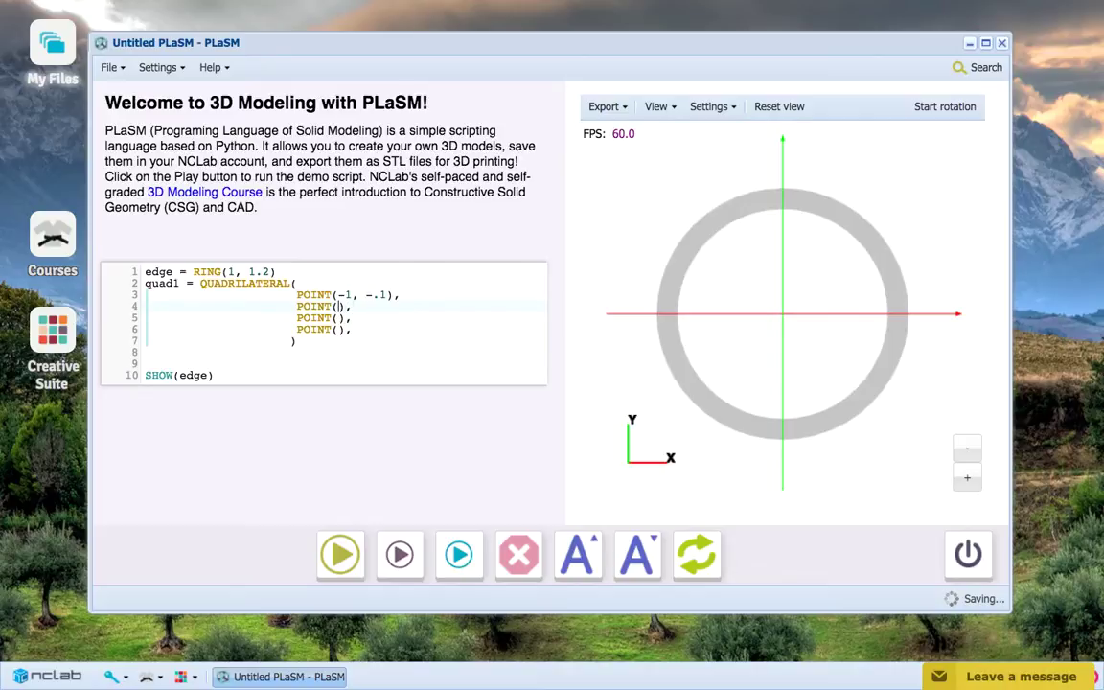
type("-1, .1")
type("1, -")
type(".1")
type("1")
type(" .1")
- Change the call to SHOW(edge, quad1) and run it to show the bar across the ring
left_click(207, 375)
type(", quad1")
left_click(326, 569)
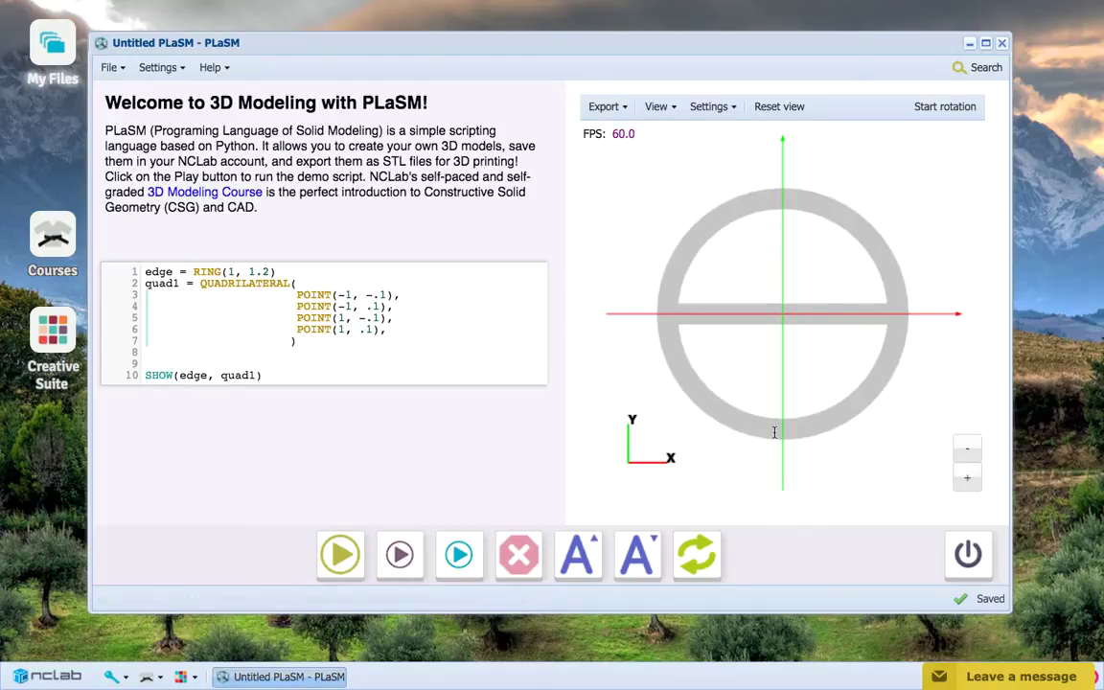
- Start a second QUADRILATERAL below quad1 with a first POINT() entry
left_click(336, 342)
key("Return")
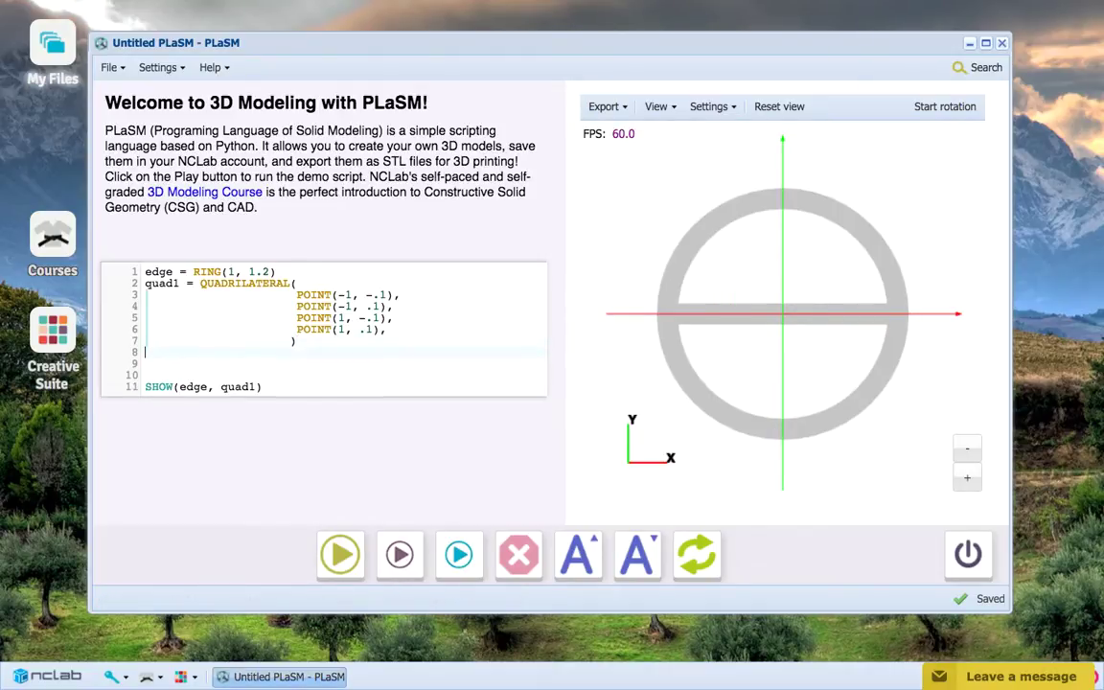
type("quad1 = QUARILATERAL")
key("BackSpace")
key("BackSpace")
key("BackSpace")
key("BackSpace")
key("BackSpace")
key("BackSpace")
type("DRILATERAL(")
key("Return")
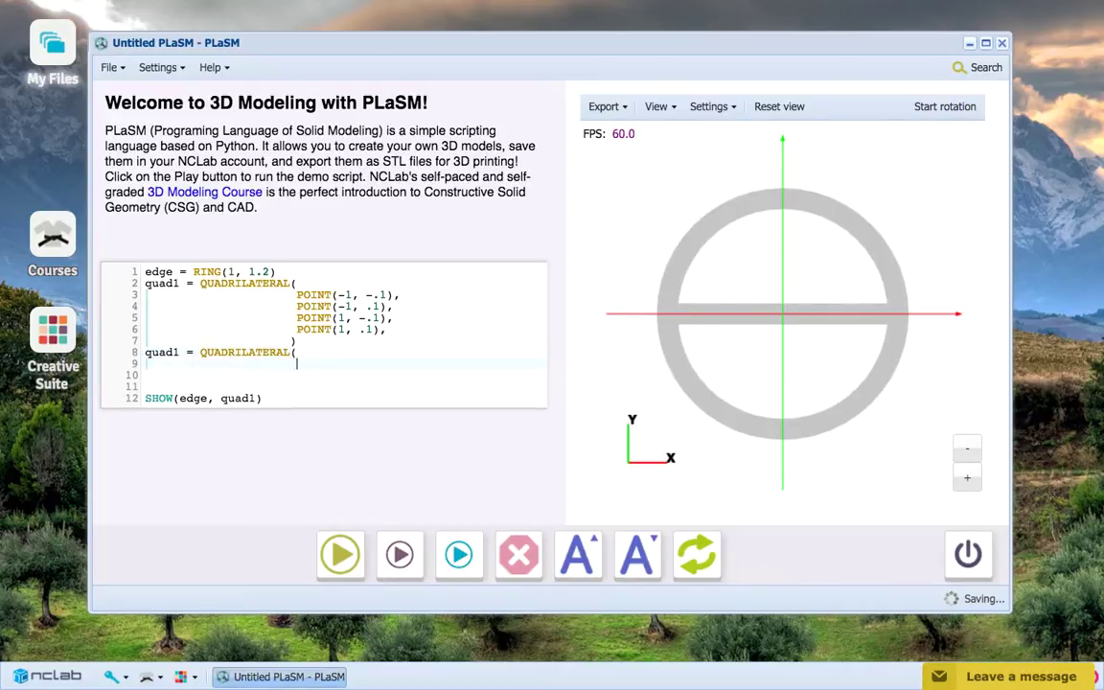
key("Return")
key("Up")
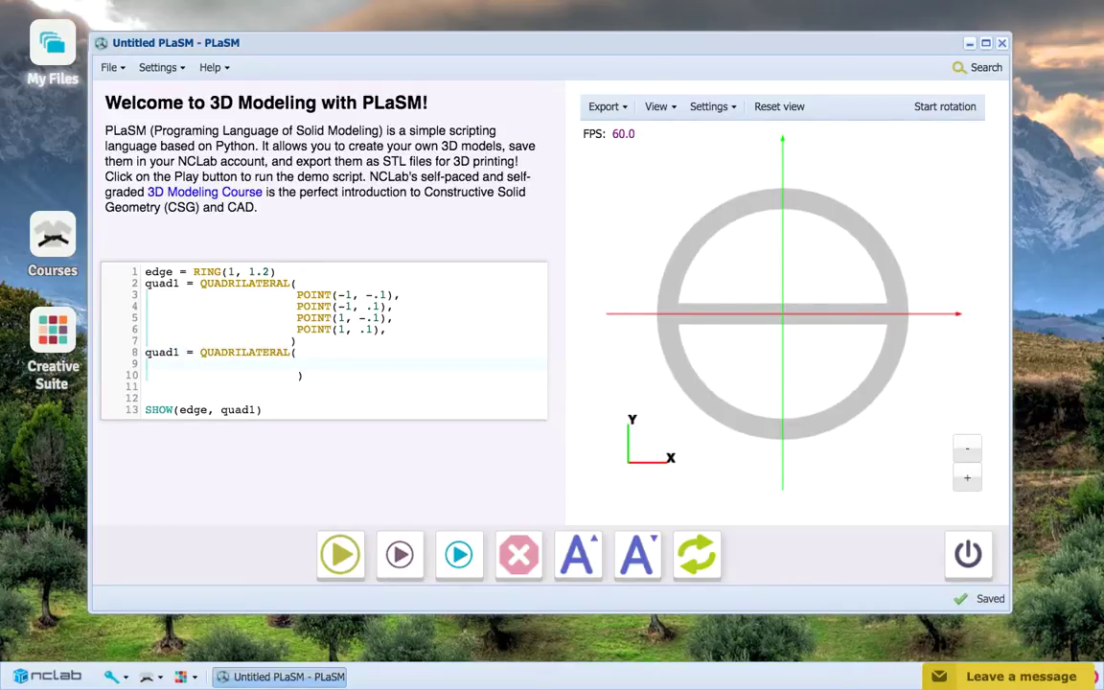
type("POINT(),")
- Duplicate into four POINT entries and fix the trailing comma and closing bracket
key("Return")
key("Up")
left_click_drag(353, 364, 298, 365)
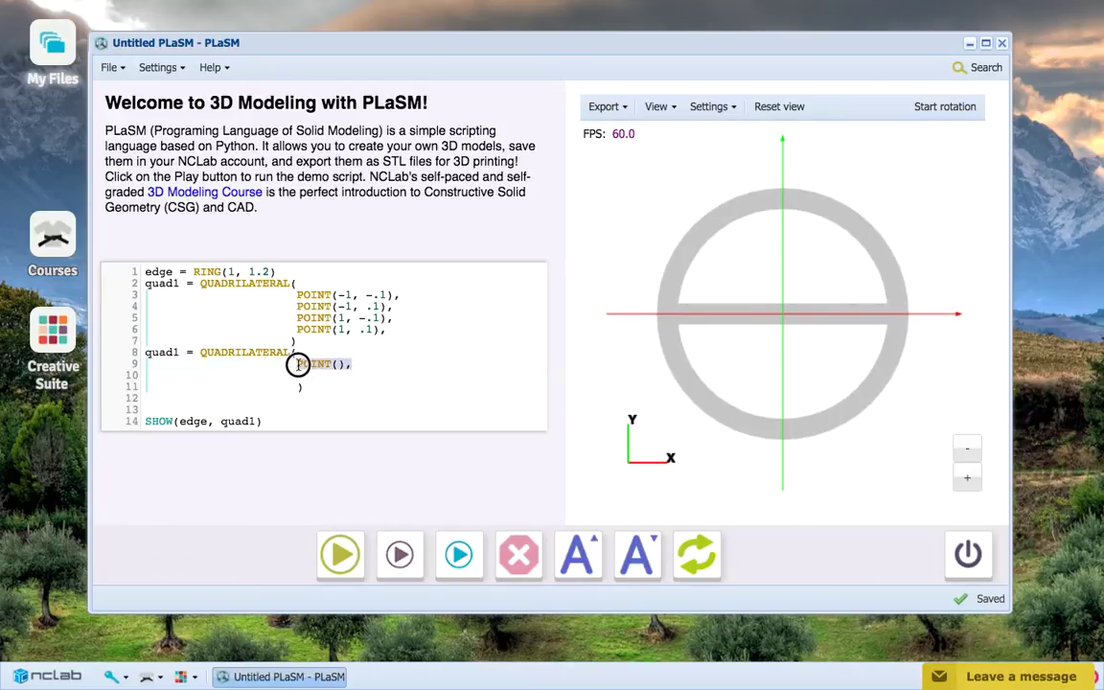
key("ctrl+c")
left_click(364, 364)
key("Return")
key("ctrl+v")
key("Return")
key("ctrl+v")
key("Return")
key("ctrl+v")
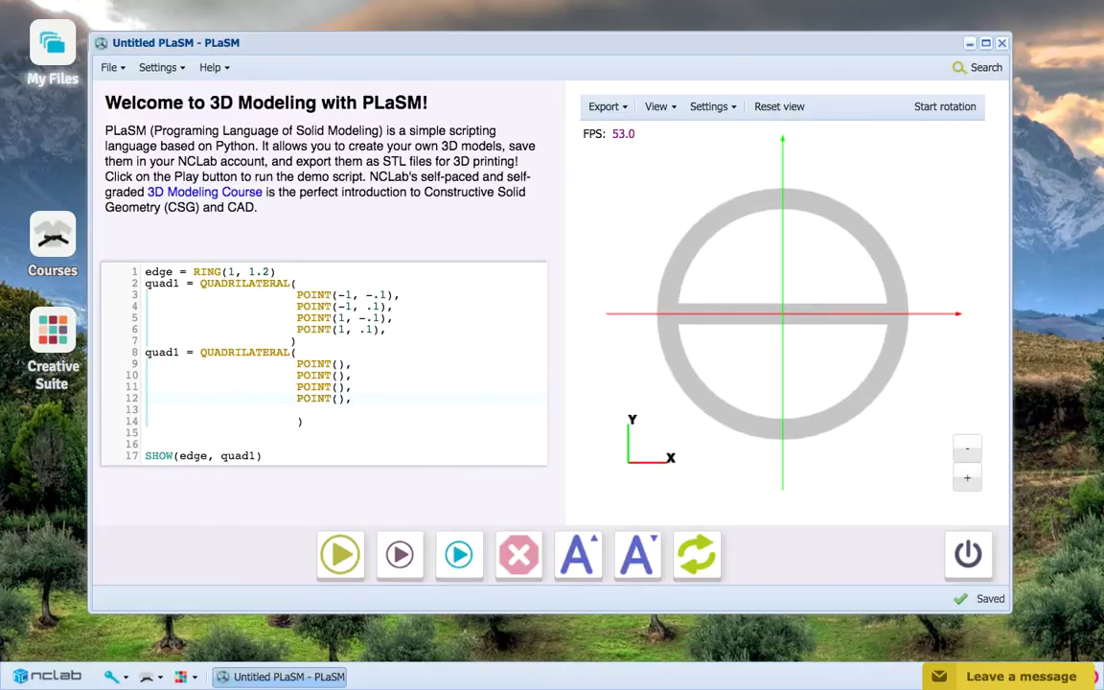
key("BackSpace")
key("Down")
key("BackSpace")
key("BackSpace")
key("BackSpace")
key("BackSpace")
key("BackSpace")
key("BackSpace")
key("BackSpace")
key("BackSpace")
key("BackSpace")
key("BackSpace")
key("BackSpace")
key("BackSpace")
key("BackSpace")
key("BackSpace")
key("BackSpace")
key("BackSpace")
key("BackSpace")
type(")")
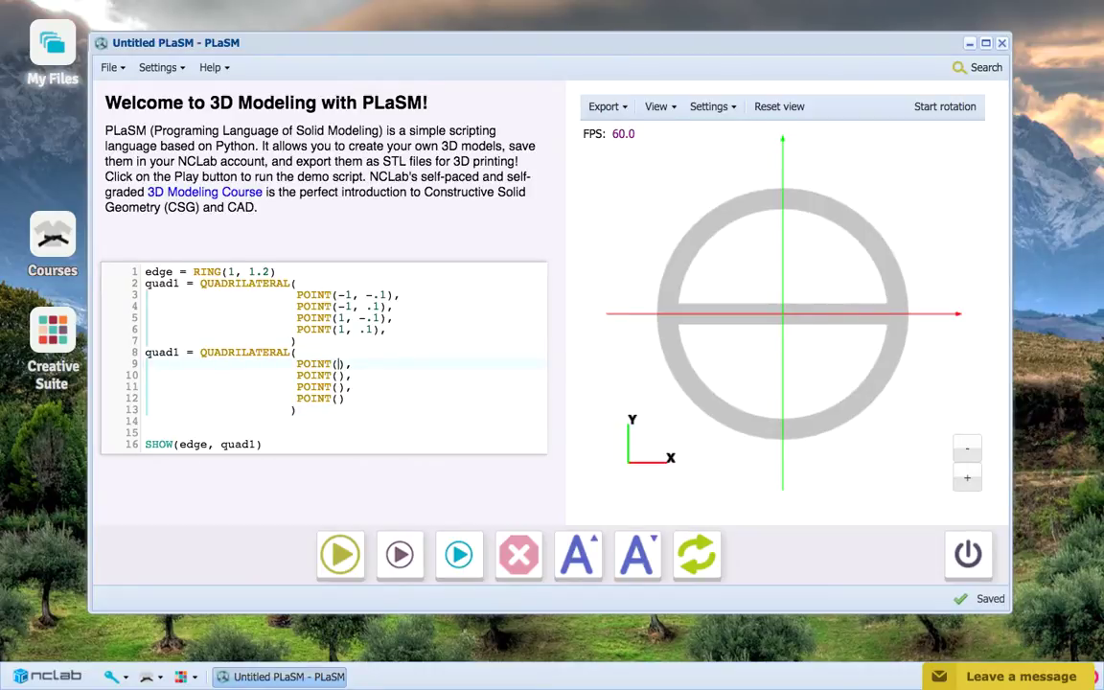
- Enter the vertical bar's point coordinates, add quad2 to SHOW, and run
type("-1")
key("BackSpace")
type(".1, ")
type(".1")
key("Left")
key("Left")
type("-")
key("Right")
key("Right")
type(", -1")
type(".1, 1")
type(".1, ")
type("-1")
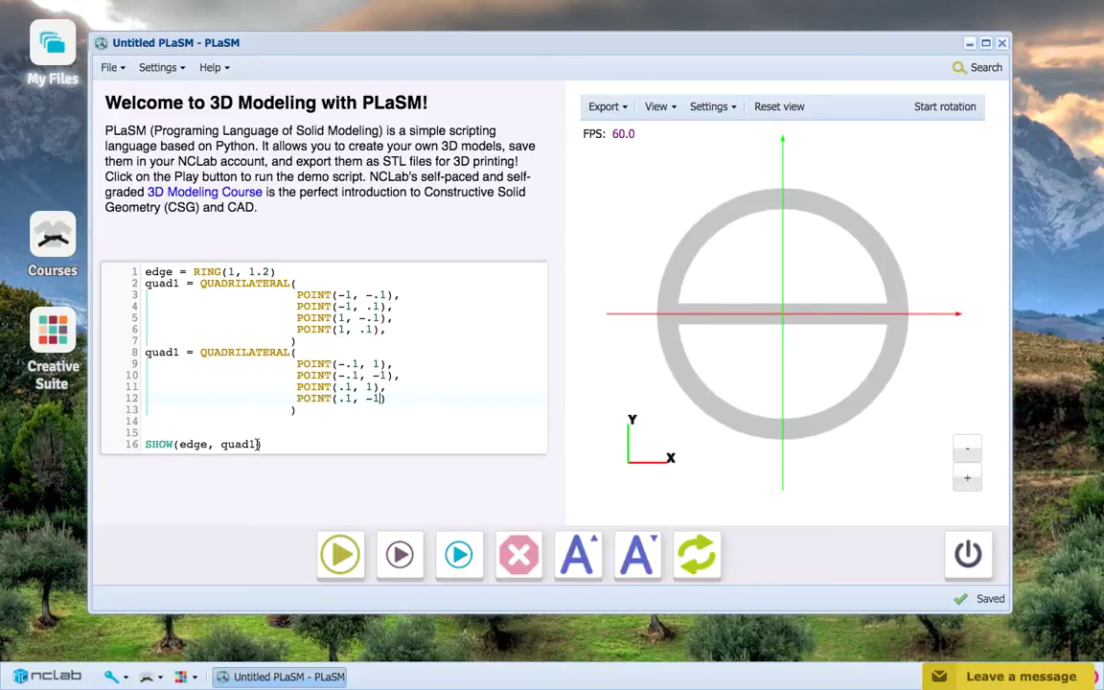
type(", quad2")
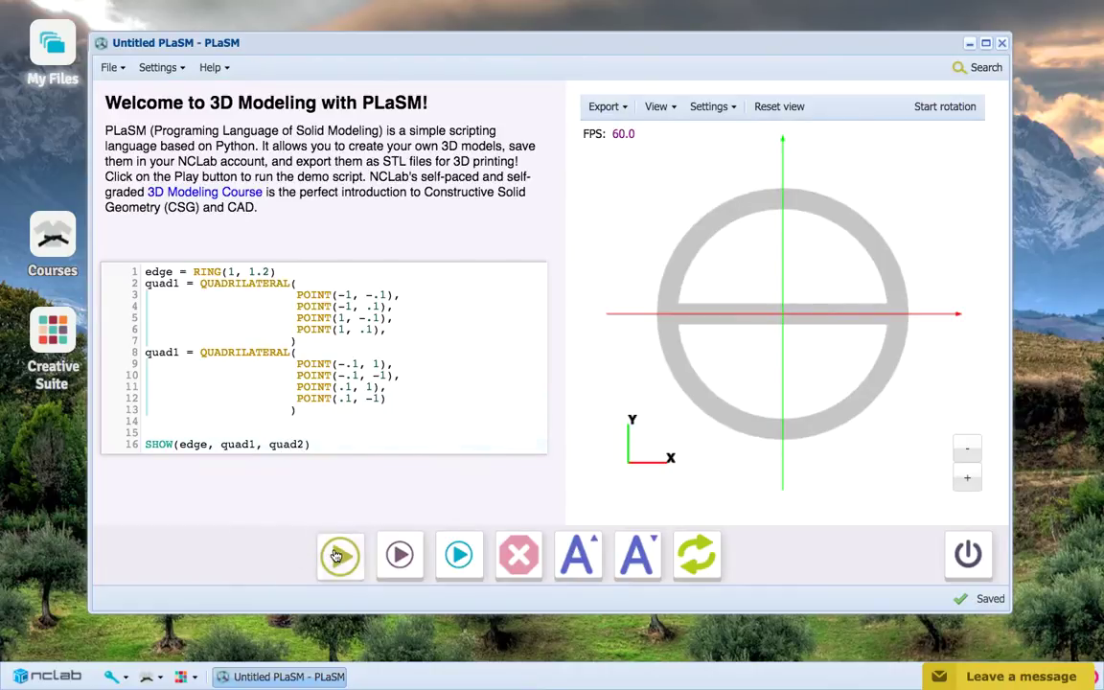
left_click(336, 554)
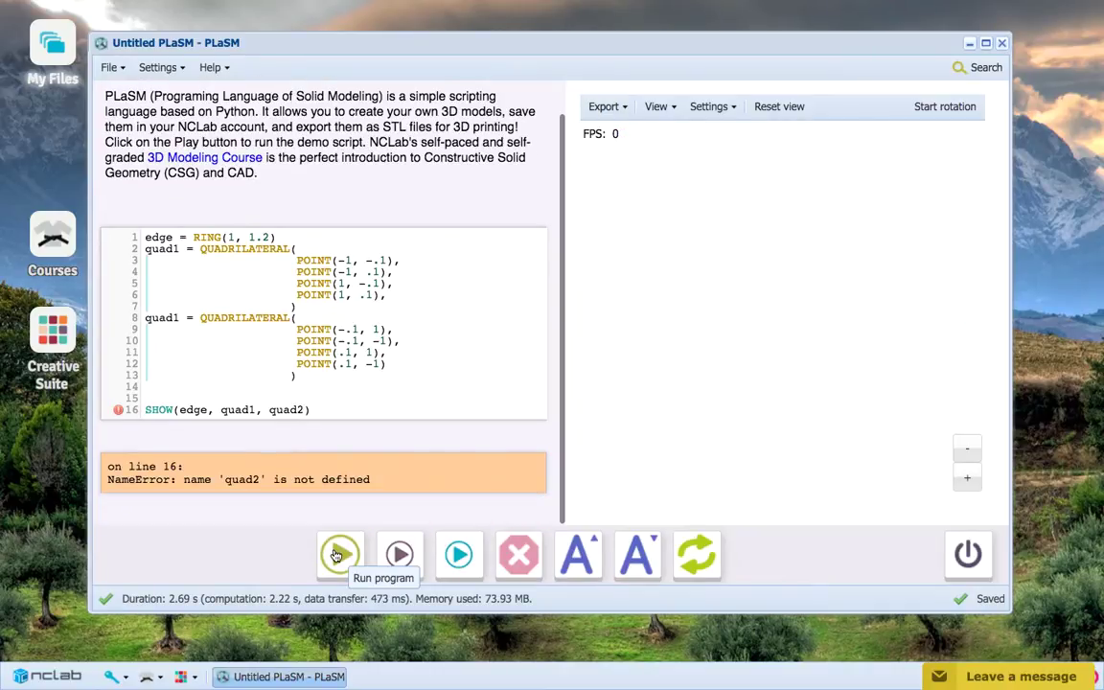
- Rename the duplicate quad1 to quad2 to fix the NameError and rerun
left_click(180, 318)
key("BackSpace")
type("2")
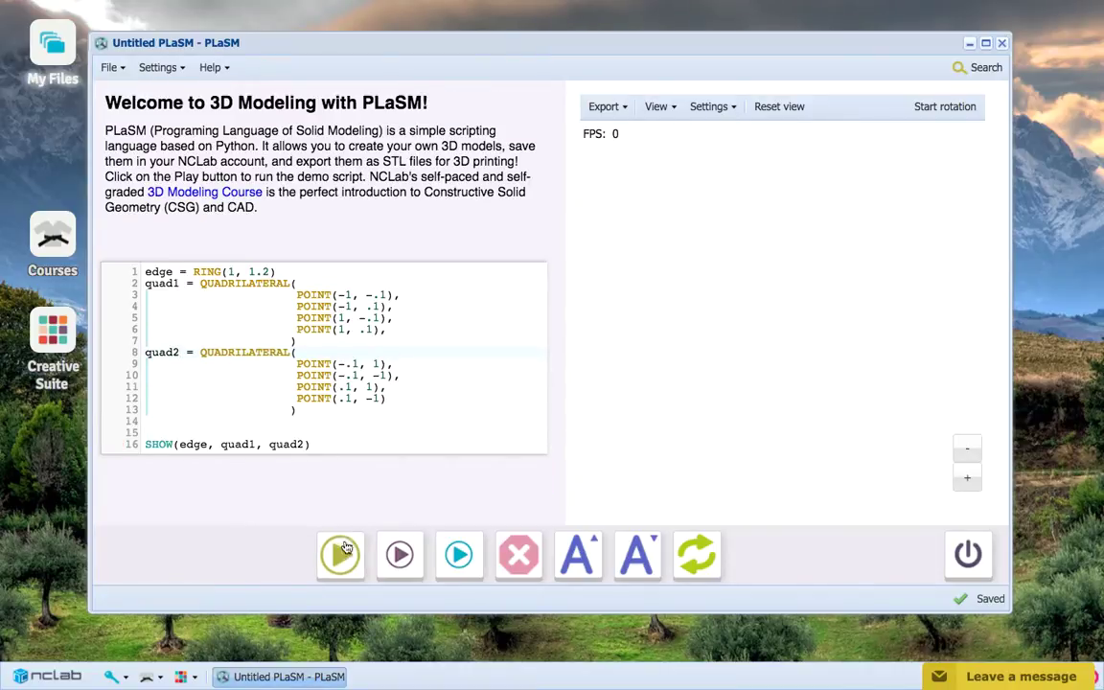
left_click(341, 553)
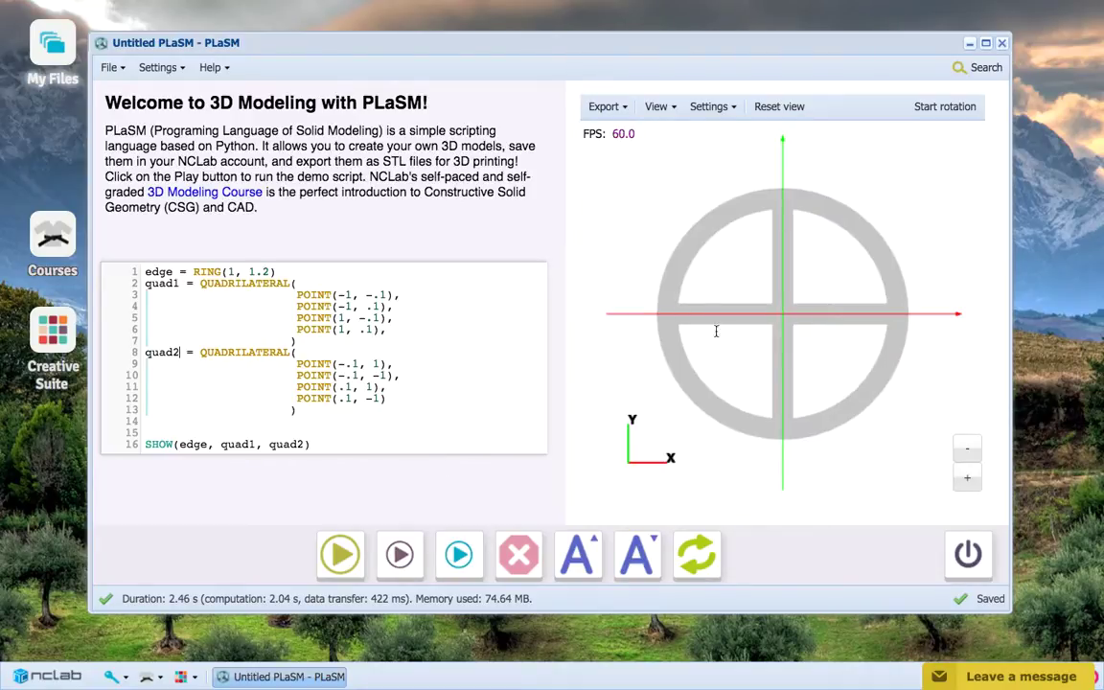
- Turn on Show grid in the viewer's Settings and place the caret above the SHOW line
right_click_drag(781, 342, 773, 364)
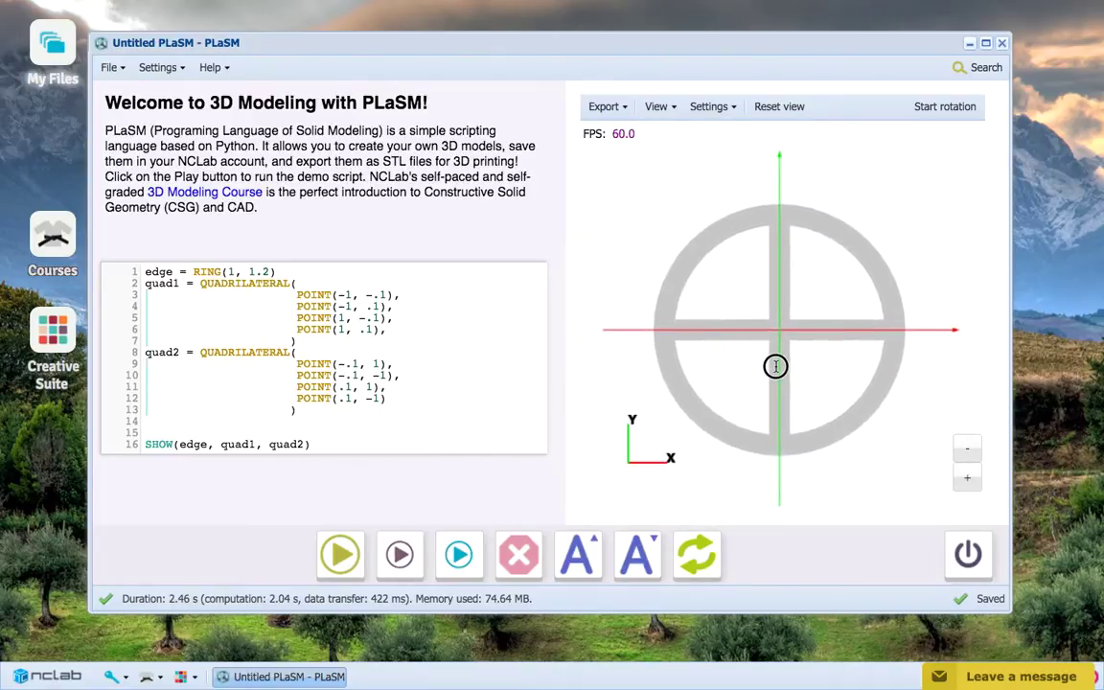
left_click(711, 107)
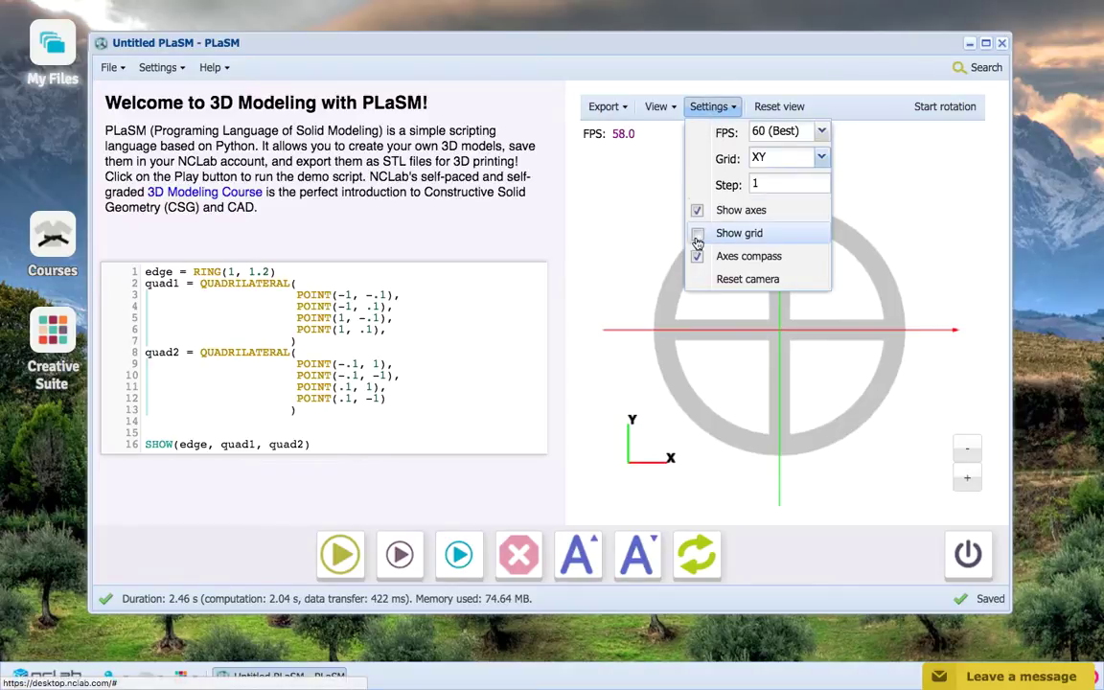
left_click(782, 233)
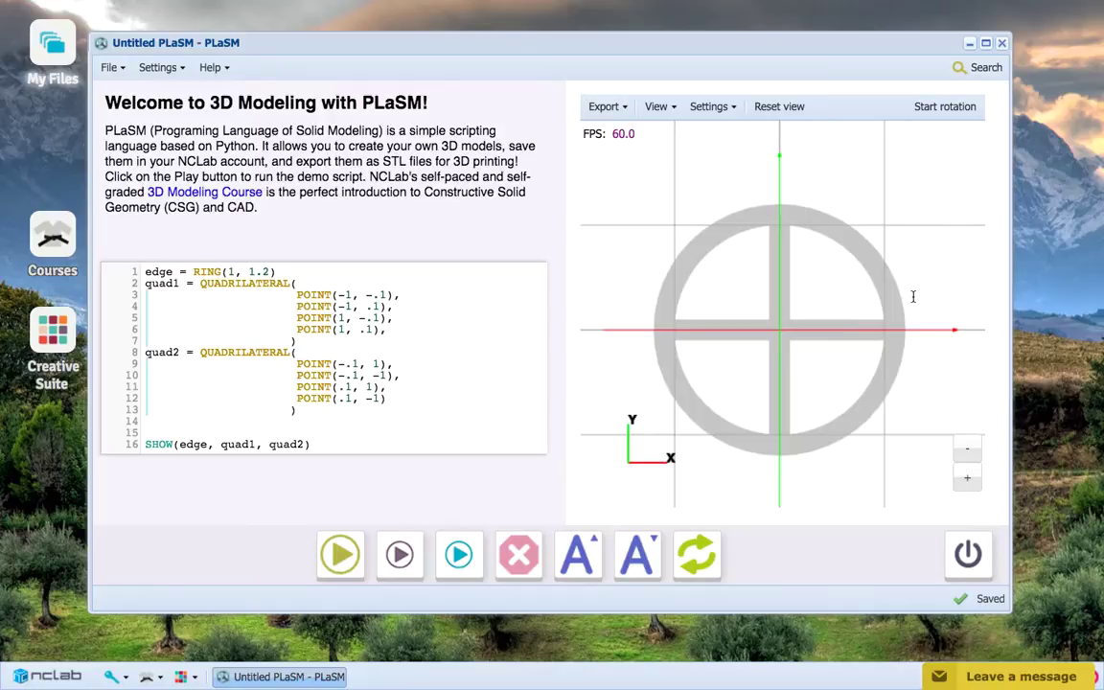
left_click(146, 432)
- Define pendant = UNION(edge, quad1, quad2), change SHOW to SHOW(pendant) and run
key("Return")
key("Return")
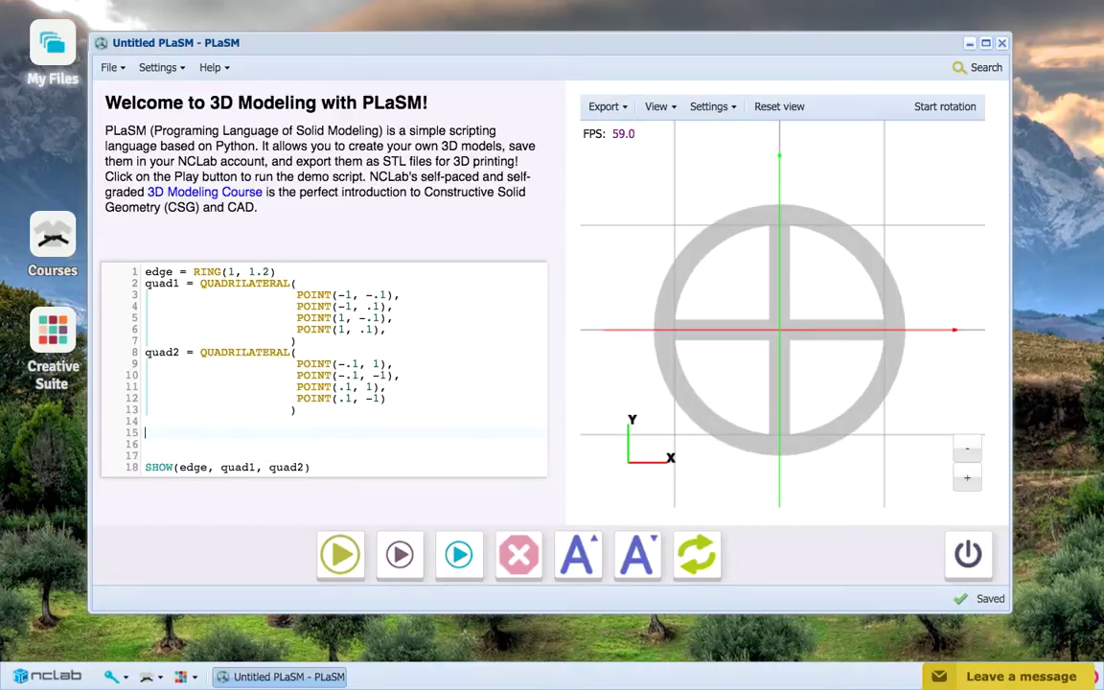
type("pendant = ")
type("UNION(")
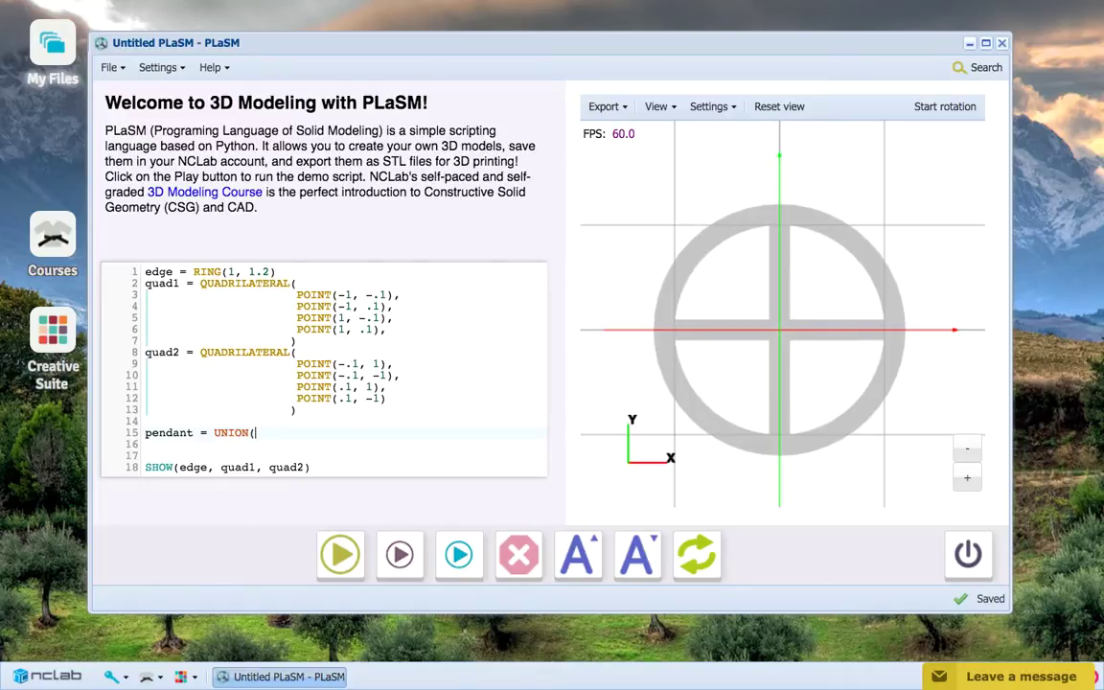
type("edge, quad1, ")
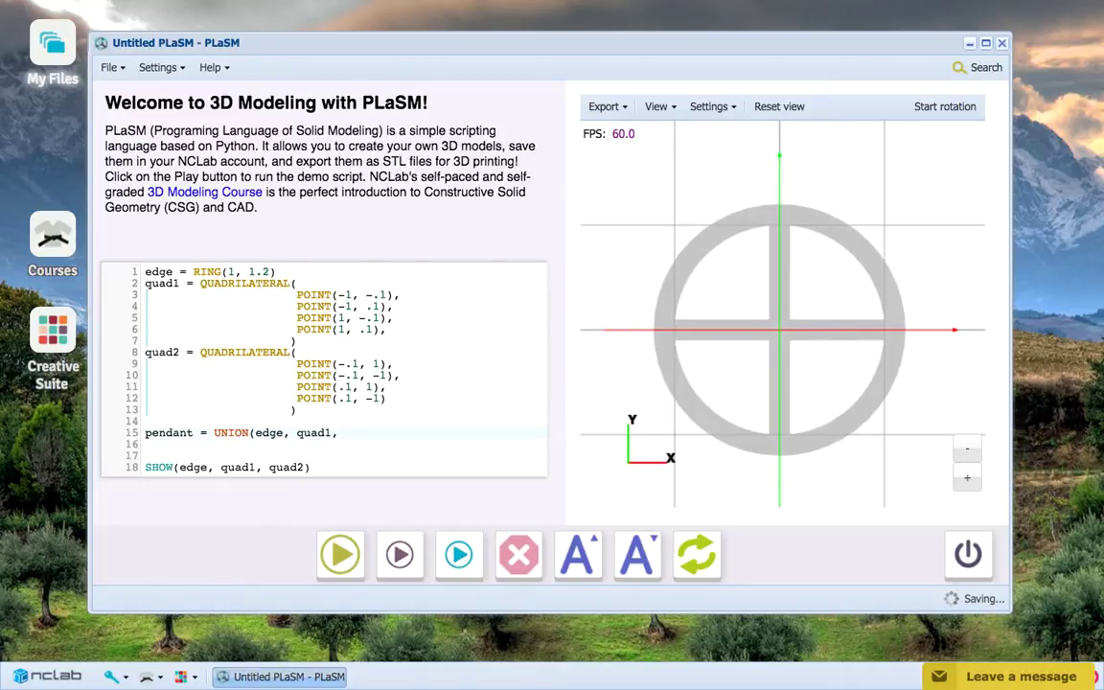
type("quad2)")
left_click_drag(304, 467, 178, 468)
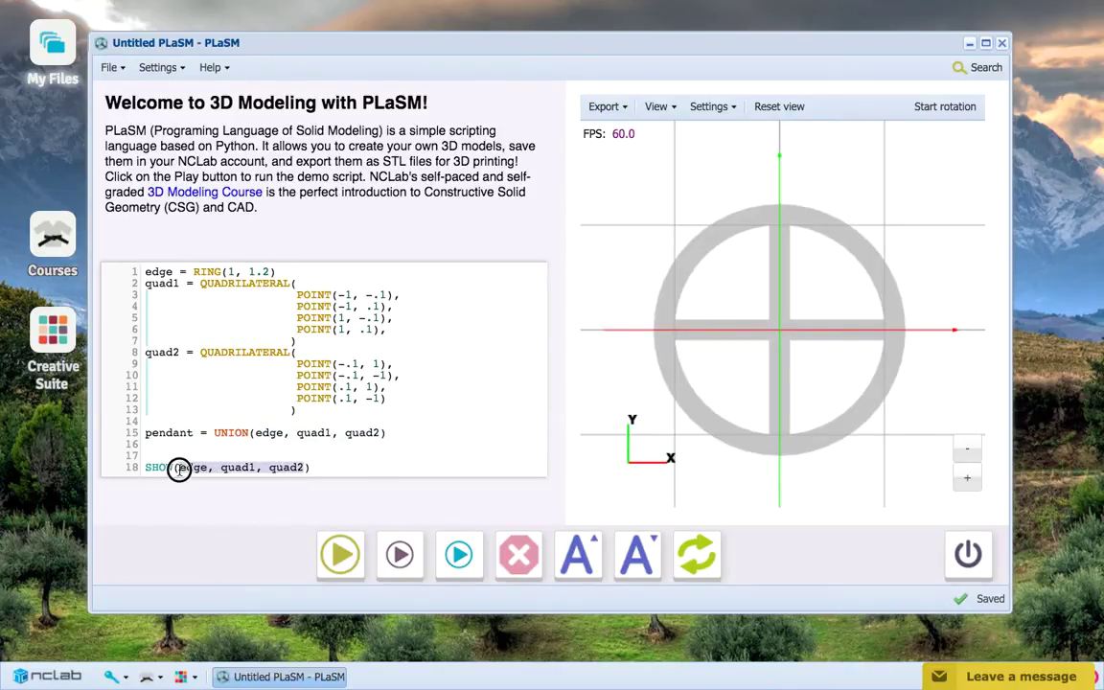
type("pendant")
left_click(338, 555)
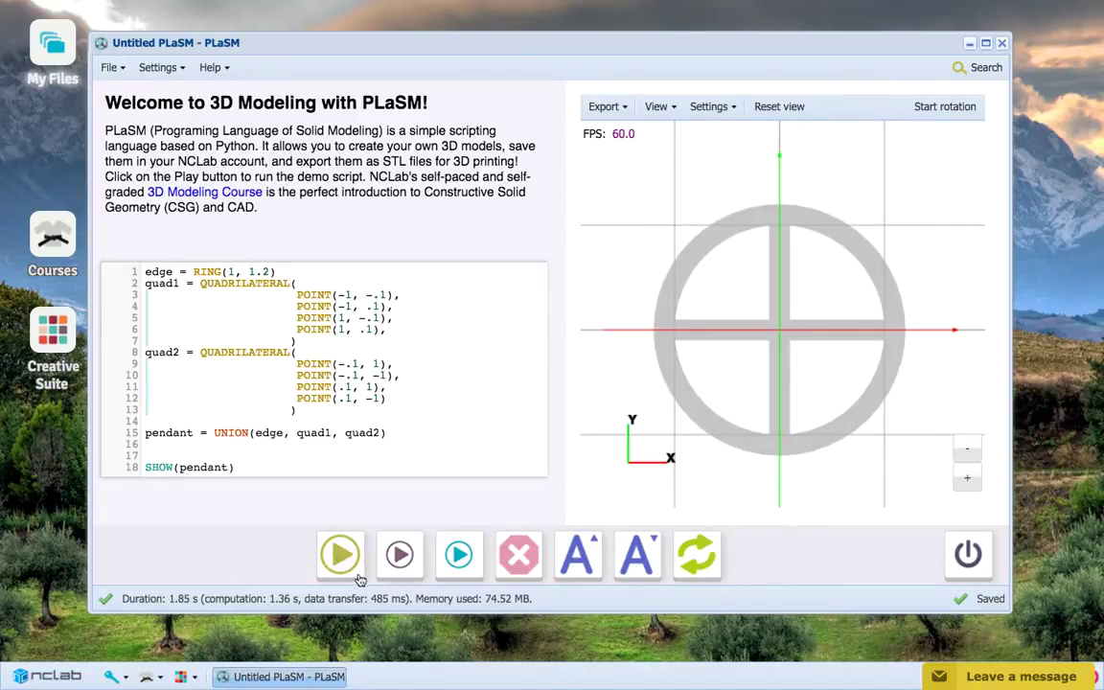
- Add COLOR(pendant, WOOD) below the union and run to see the brown pendant
left_click(273, 443)
type("COL")
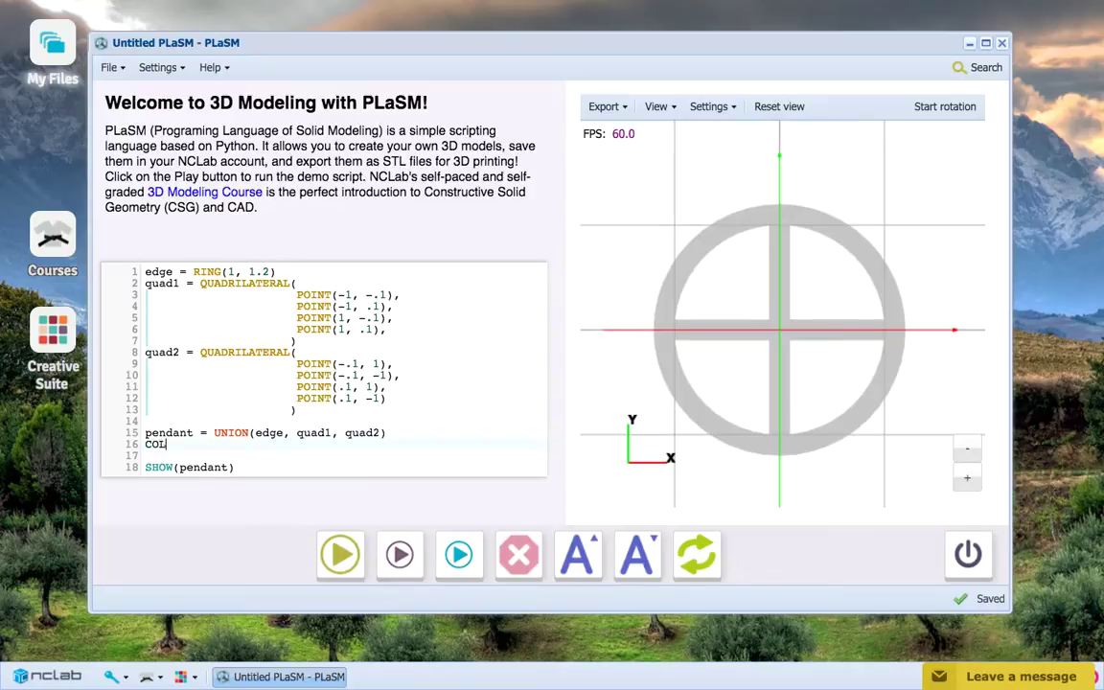
type("OR(pendant,(")
key("BackSpace")
type("WOOD)")
left_click(334, 544)
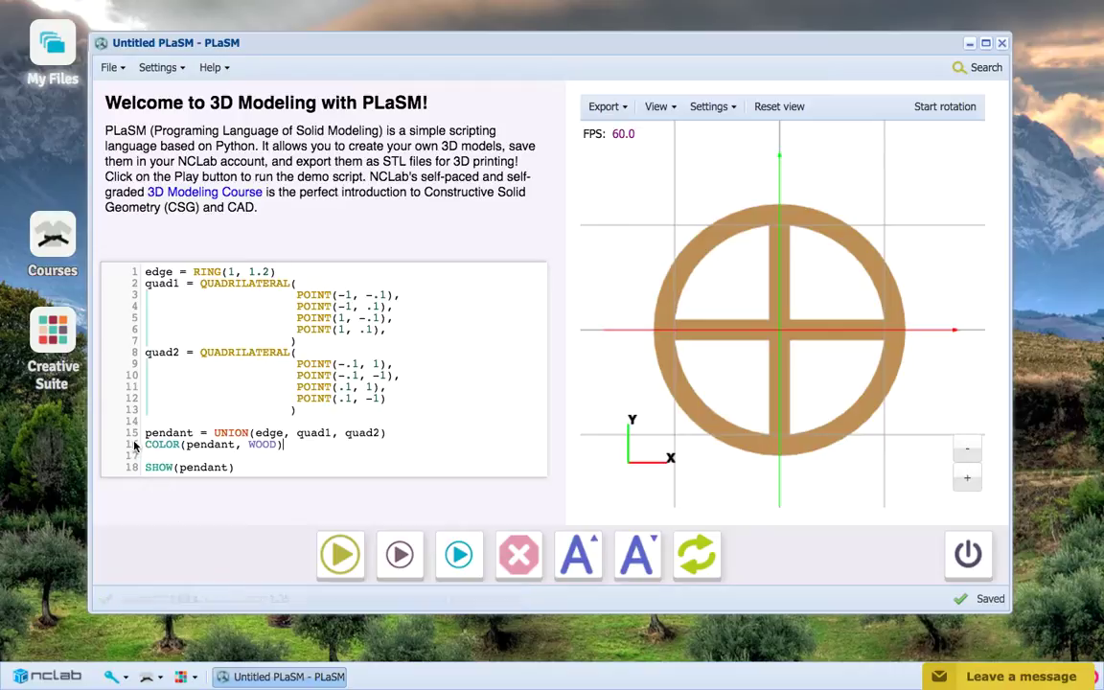
- Comment out the COLOR(pendant, WOOD) line with # and rerun to see it grey
type("#")
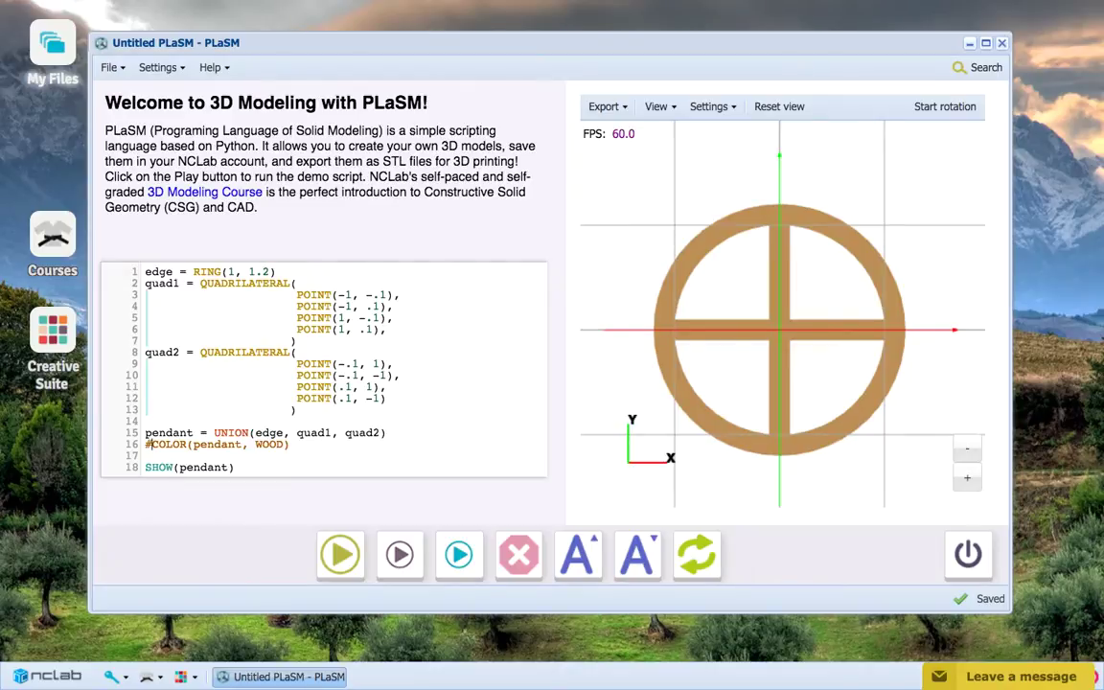
left_click(327, 554)
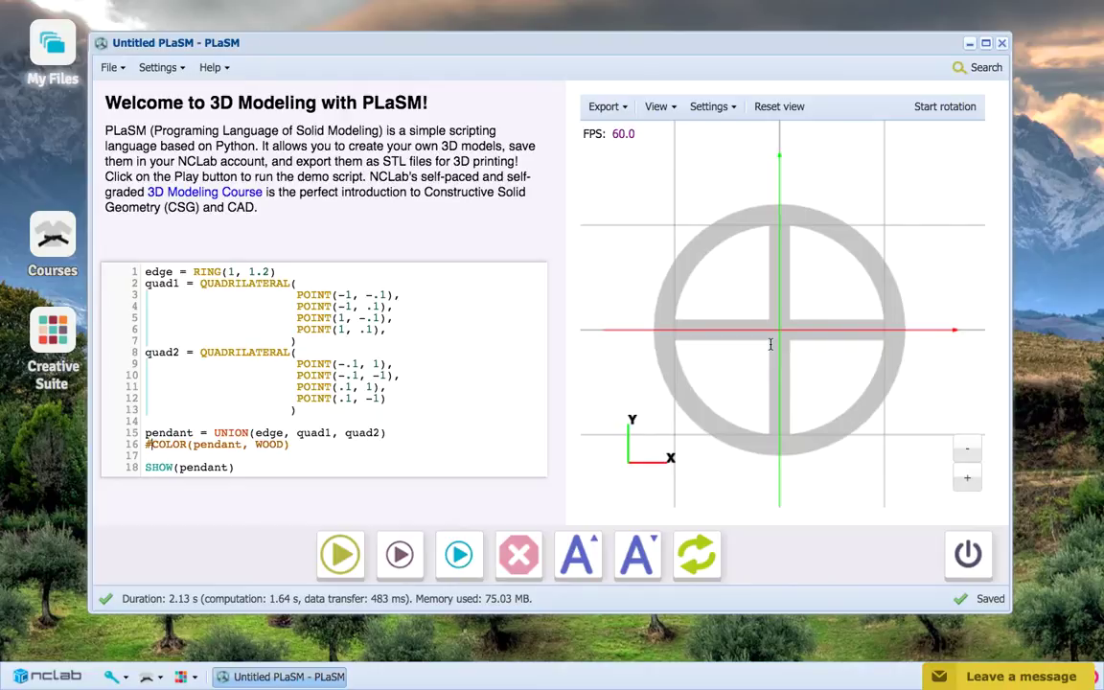
- Uncomment the COLOR line and add the comment '# displaying our pendant' above SHOW
left_click(150, 445)
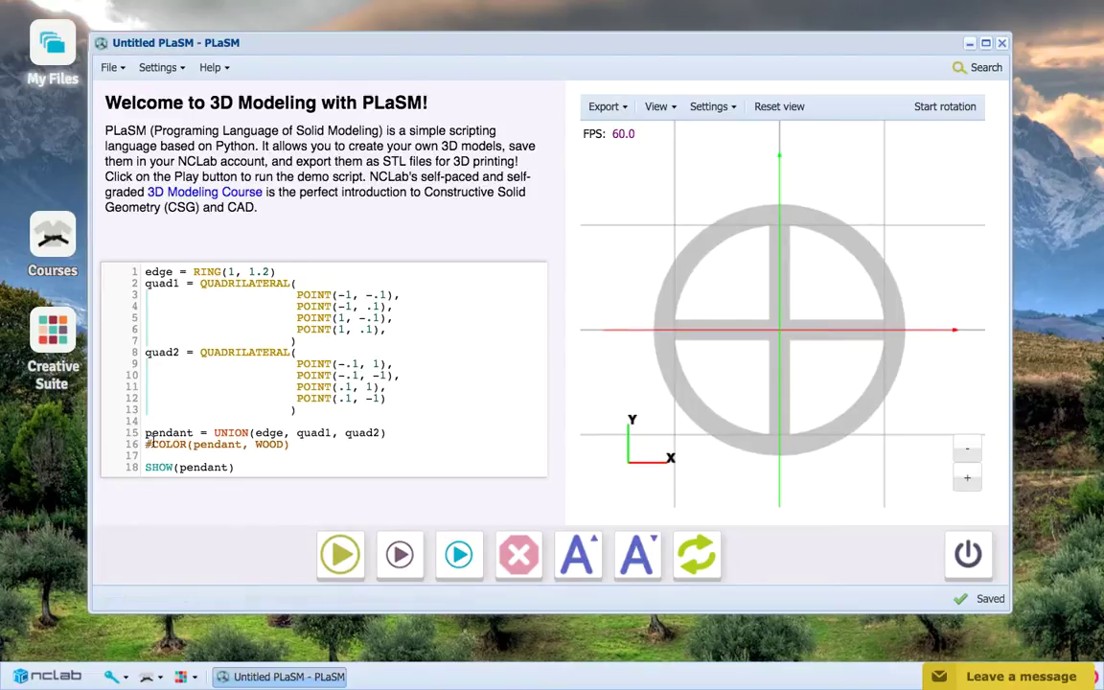
key("BackSpace")
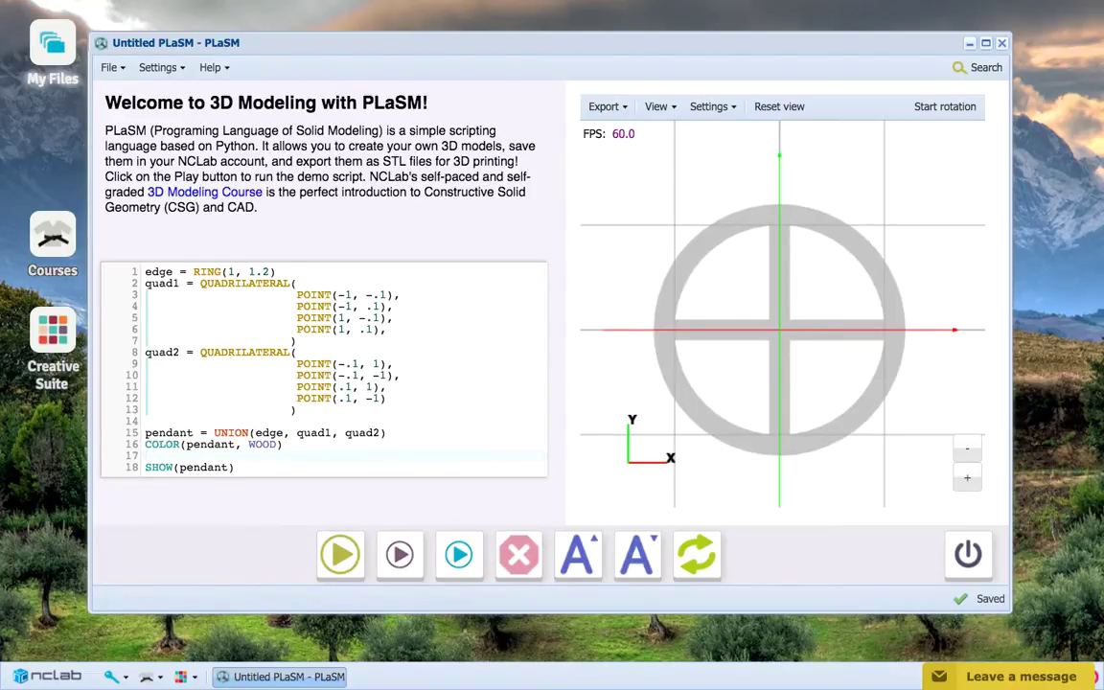
key("Return")
type("#")
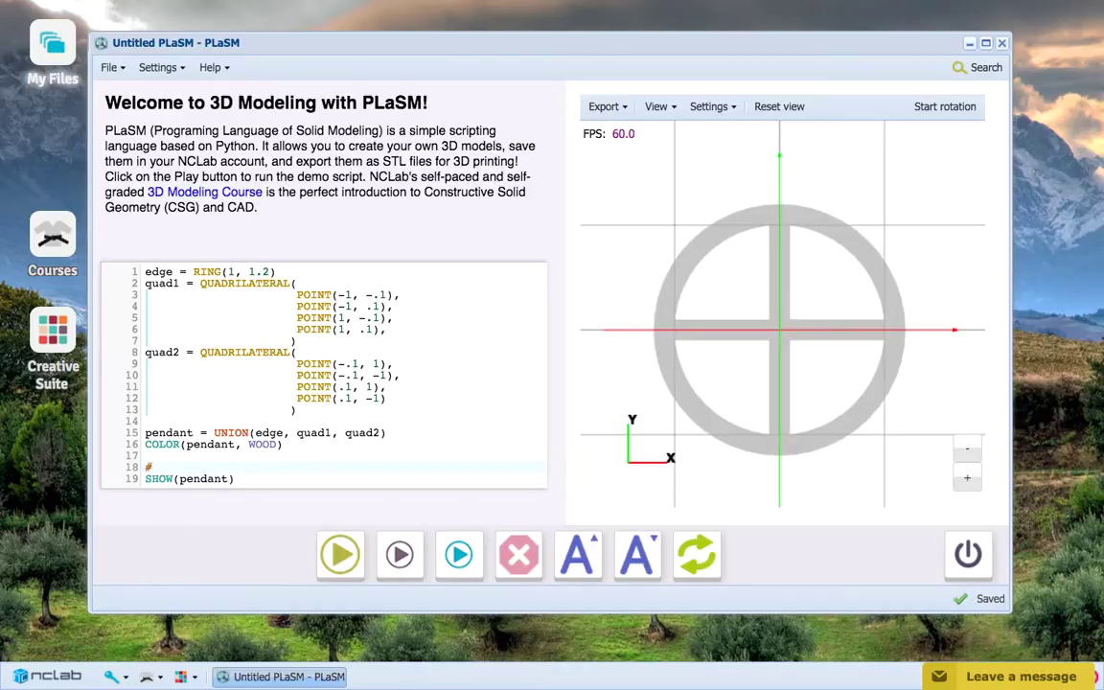
type(" displaying our pendant")
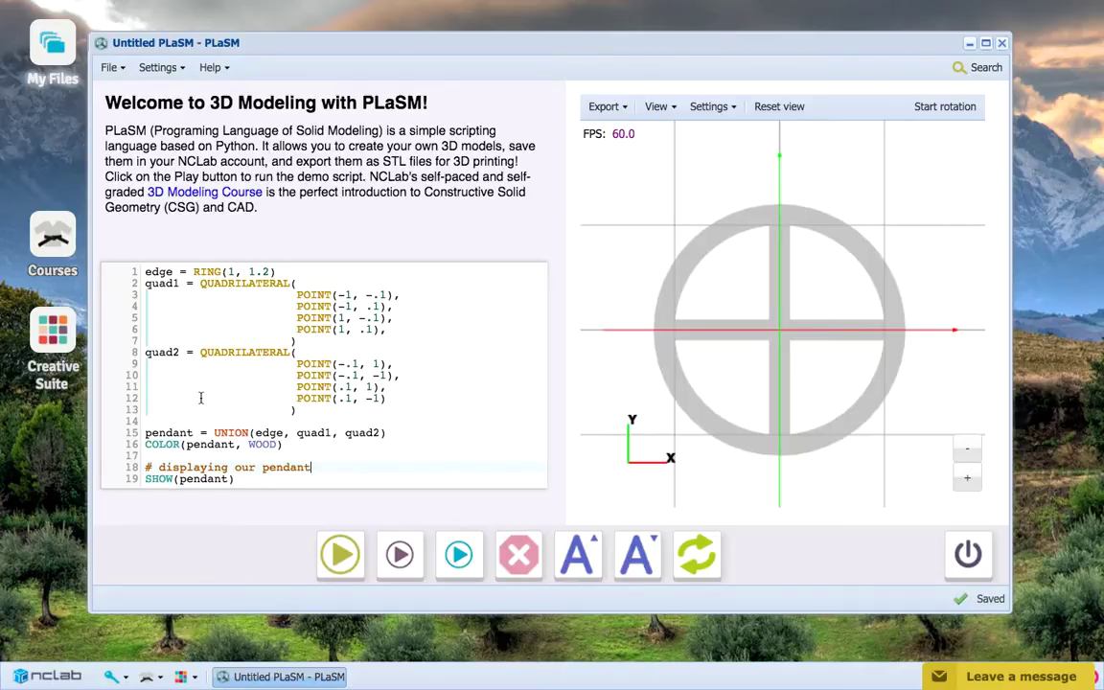
- Extrude the pendant with PRISM(pendant, .2), run, and orbit the thick 3D result
left_click(311, 441)
key("Return")
key("Return")
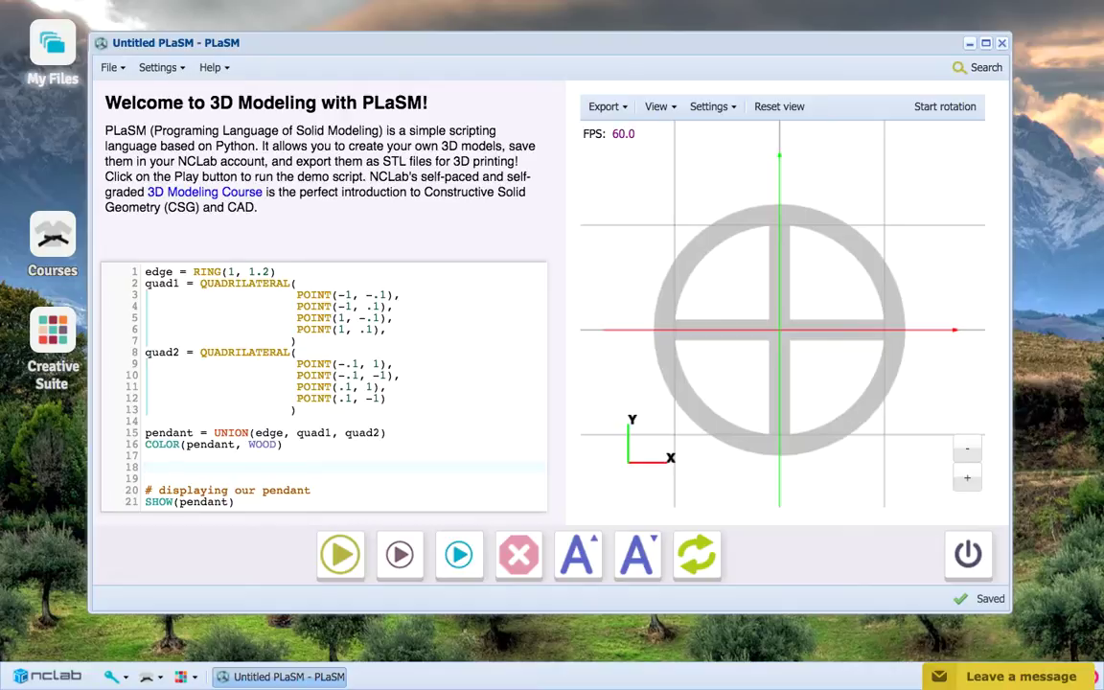
type("pendant = ")
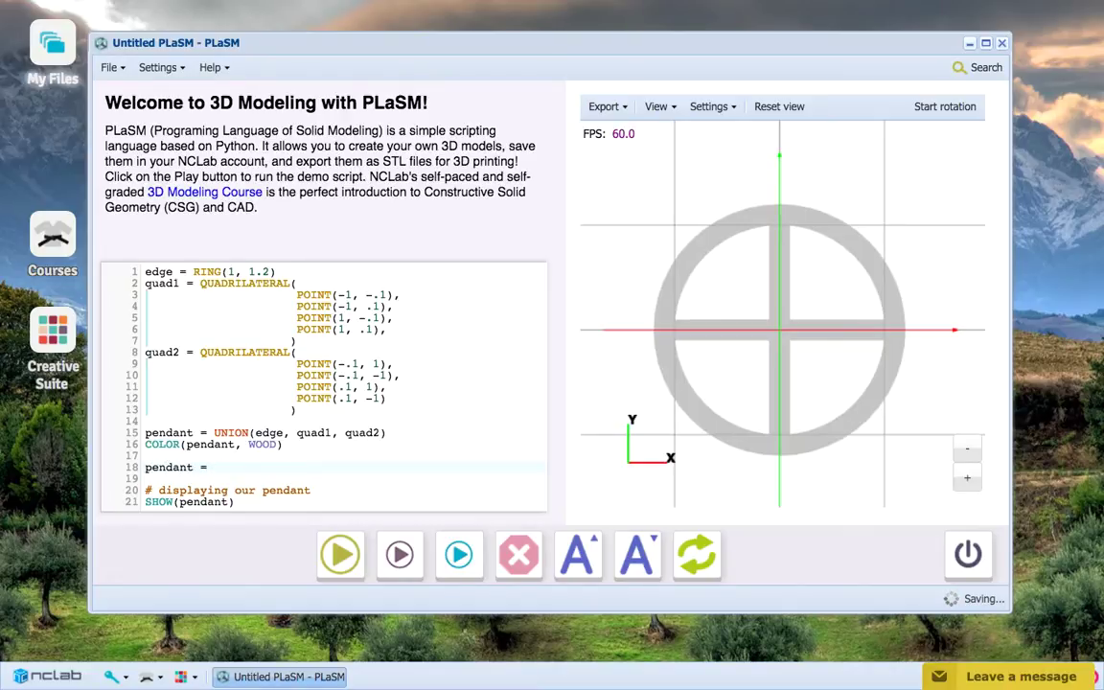
type("PRISM(")
type("pendant, .2)")
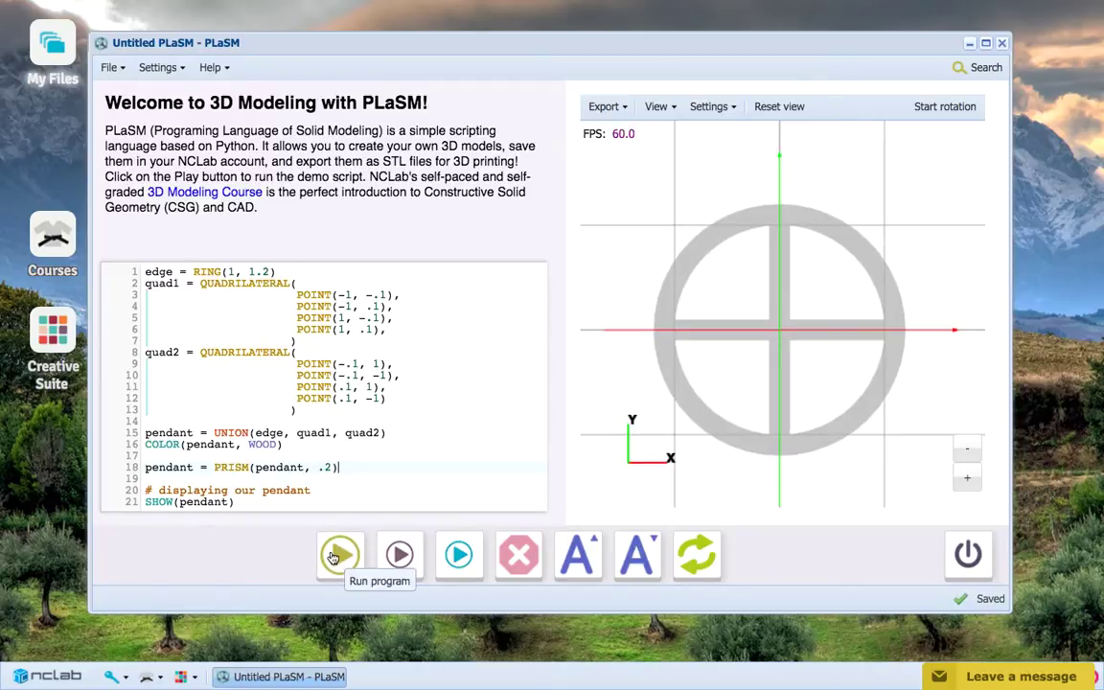
left_click(333, 557)
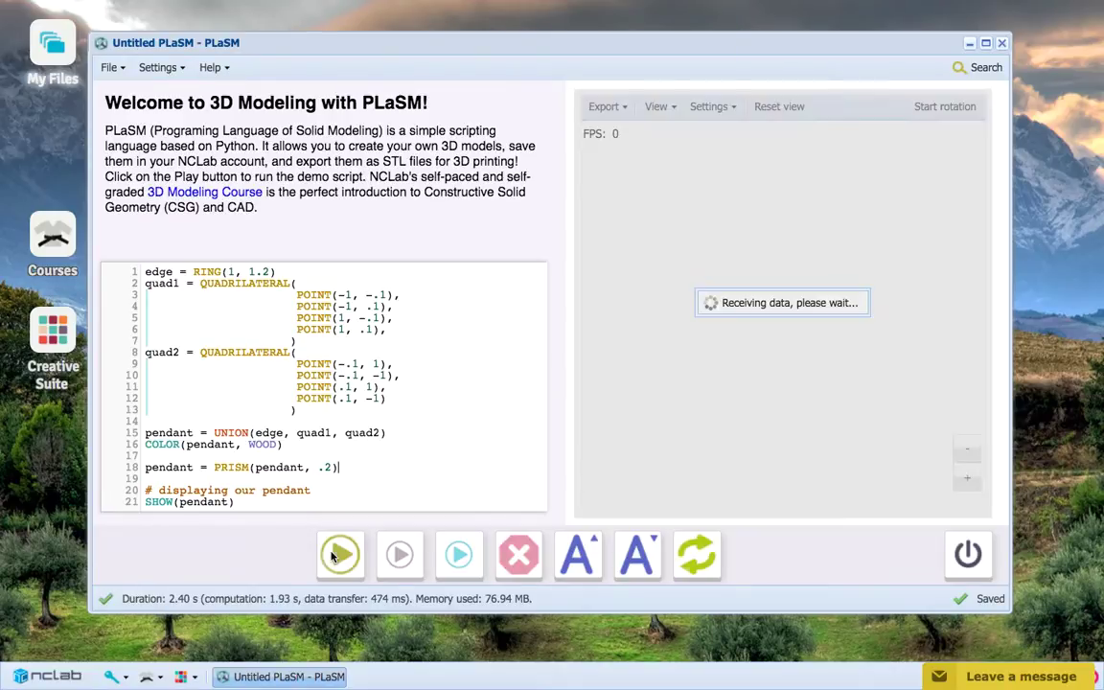
left_click_drag(778, 312, 791, 429)
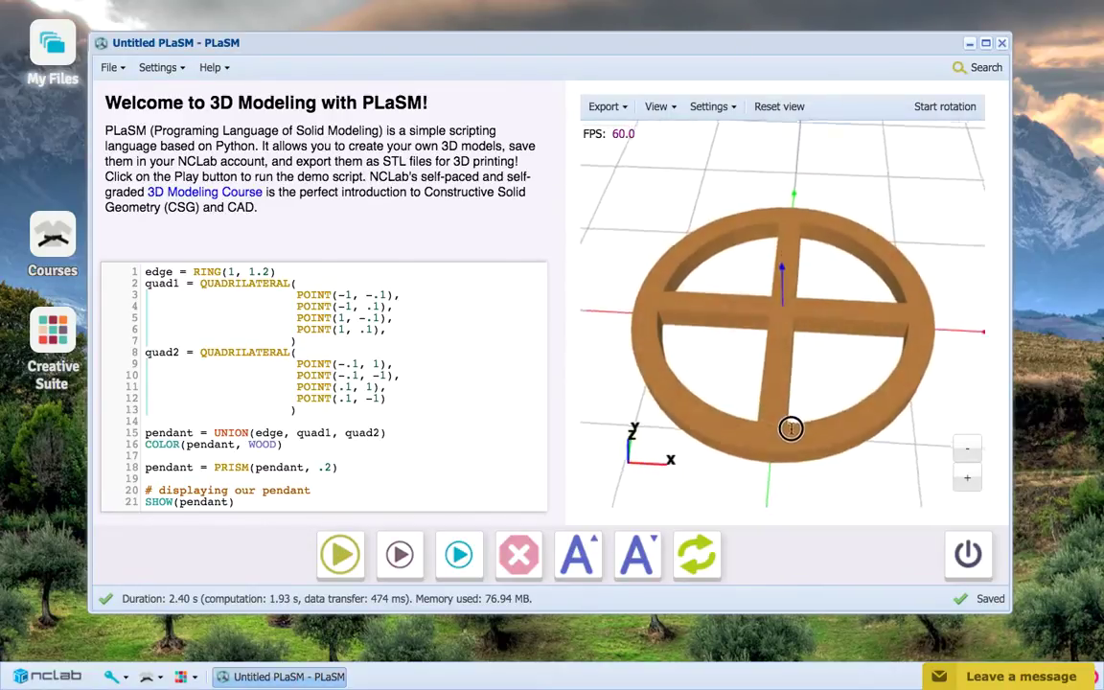
mouse_move(756, 249)
left_mouse_down()
mouse_move(789, 348)
mouse_move(767, 289)
left_mouse_up()
left_click_drag(830, 380, 816, 353)
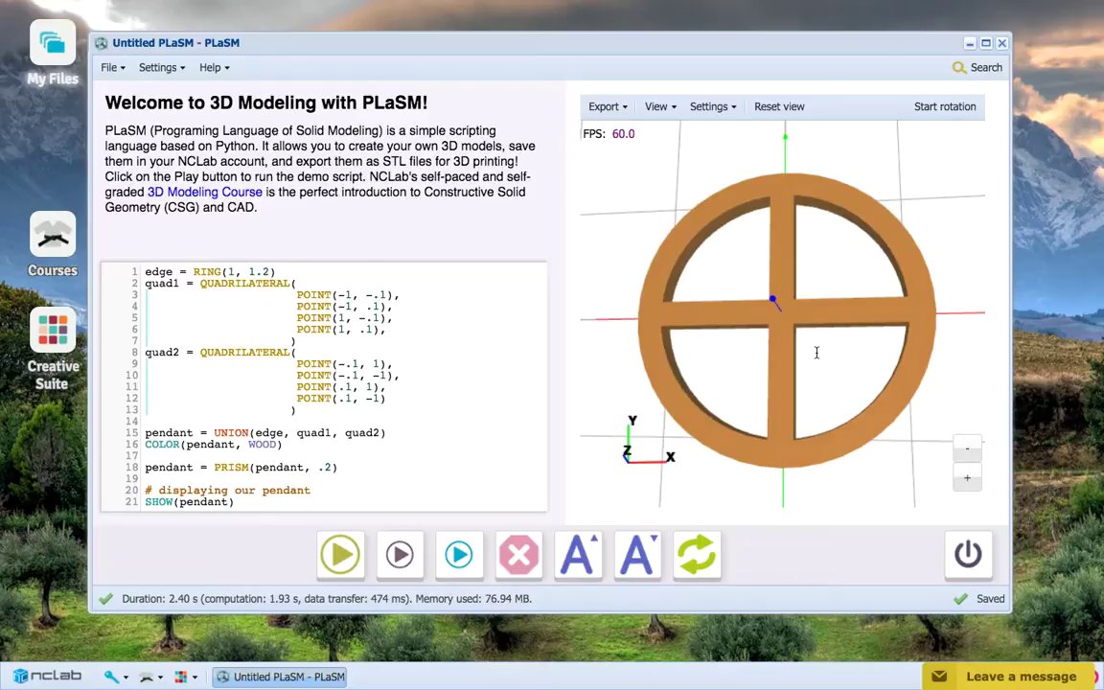
- Save the script over Untitled PLaSM via Save as, then rerun and orbit the pendant
left_click(109, 67)
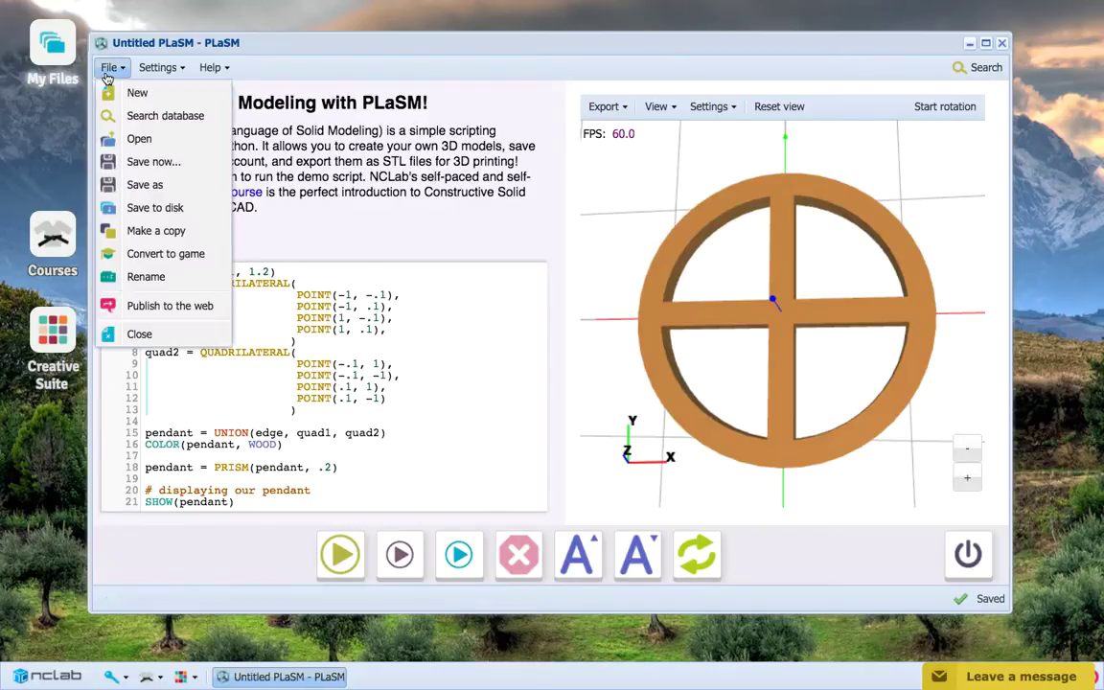
left_click(134, 183)
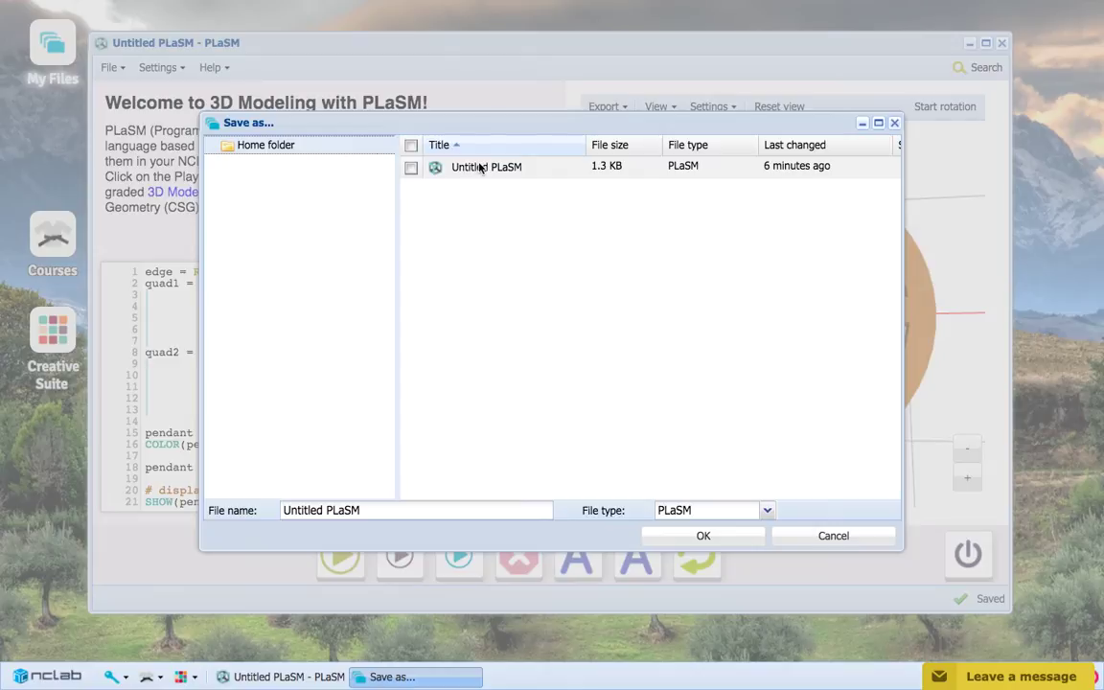
double_click(480, 168)
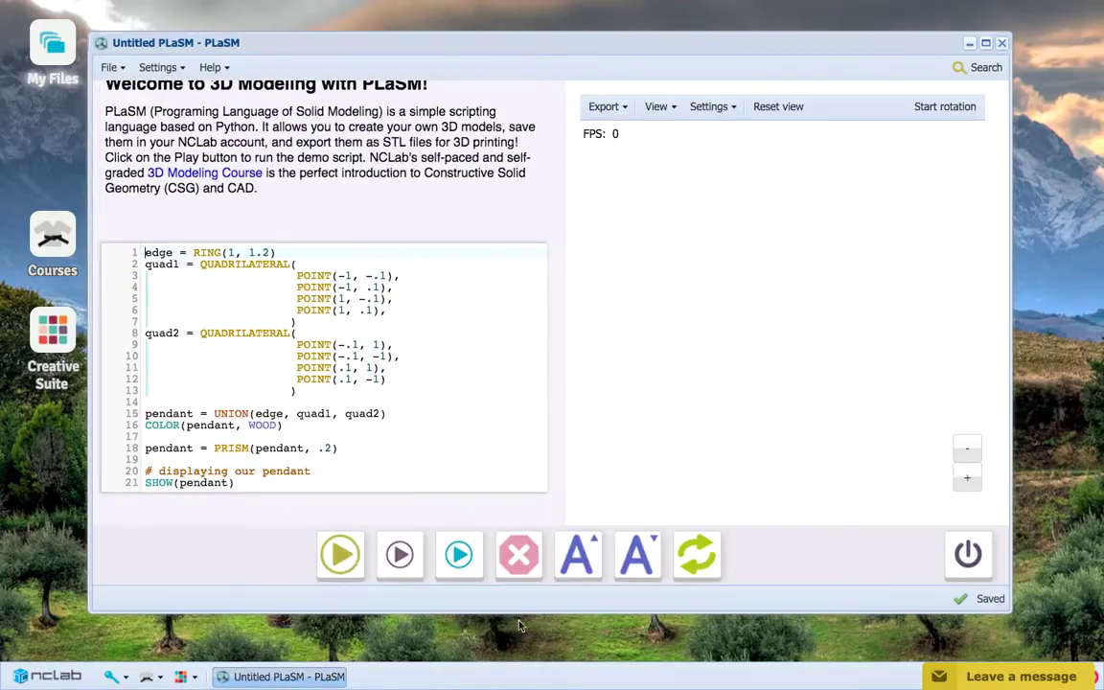
left_click(332, 564)
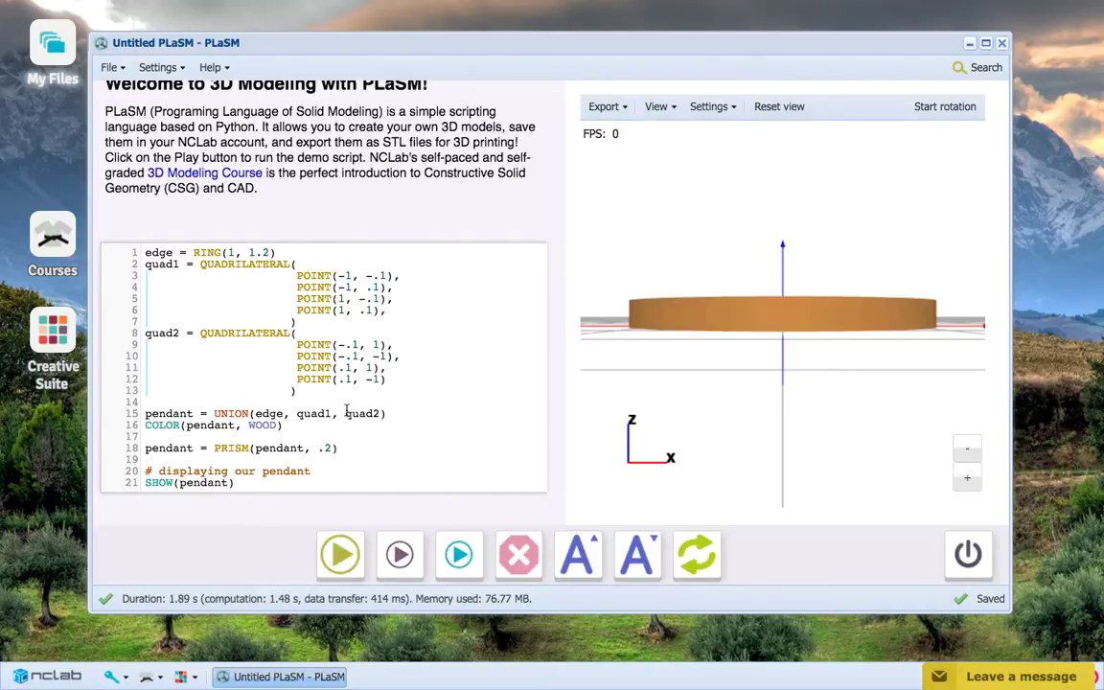
mouse_move(727, 284)
left_mouse_down()
mouse_move(729, 401)
mouse_move(698, 464)
left_mouse_up()
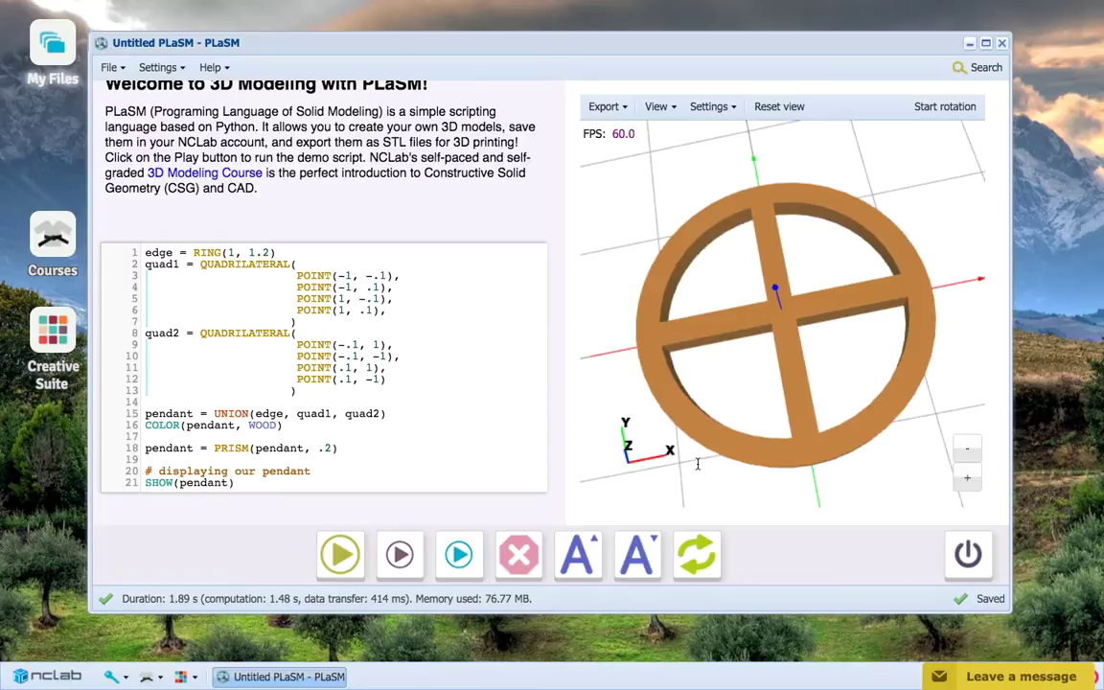